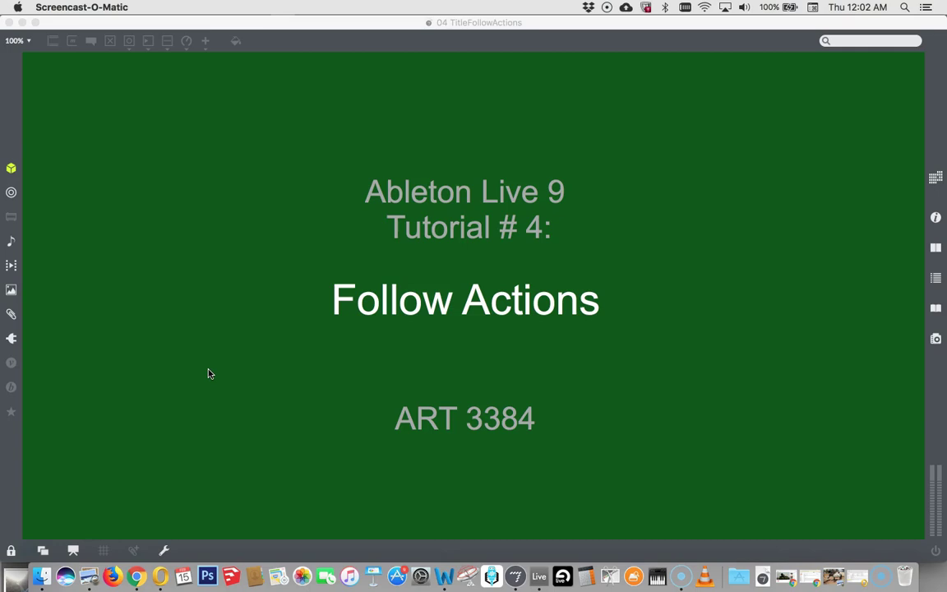
Switch from Keynote to Ableton Live's TutorialFollow set.
key("super+Tab")
key("super+Tab")
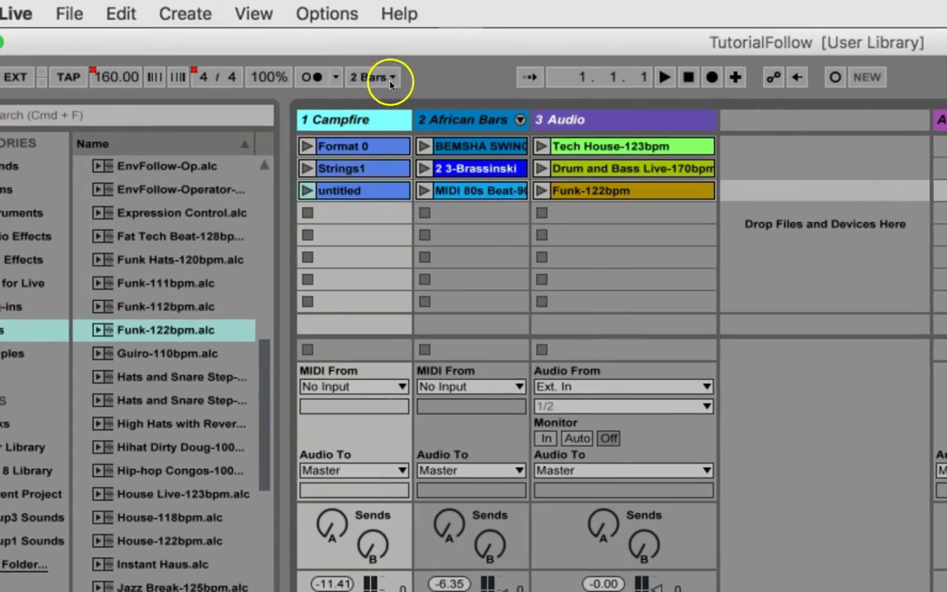
Choose 1 Bar in the control bar's Global Quantization dropdown, replacing 2 Bars.
left_click(391, 80)
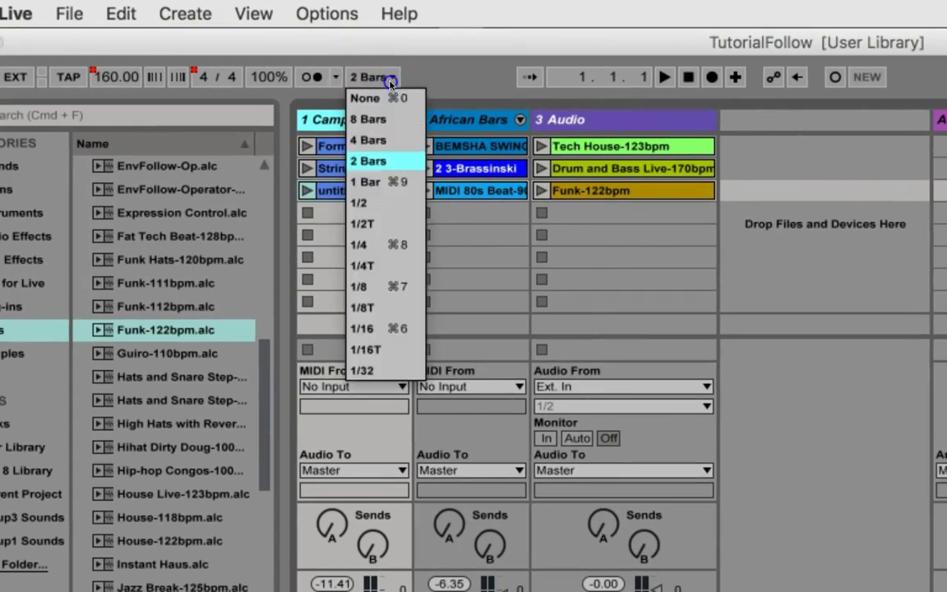
left_click(380, 185)
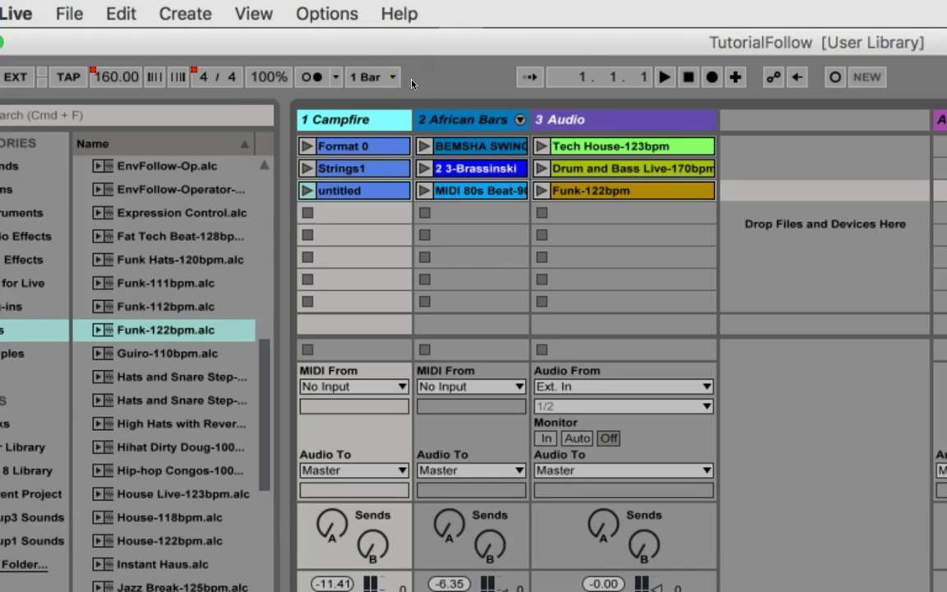
Review the quantization choices and set Global Quantization back to 2 Bars.
left_click_drag(396, 77, 426, 80)
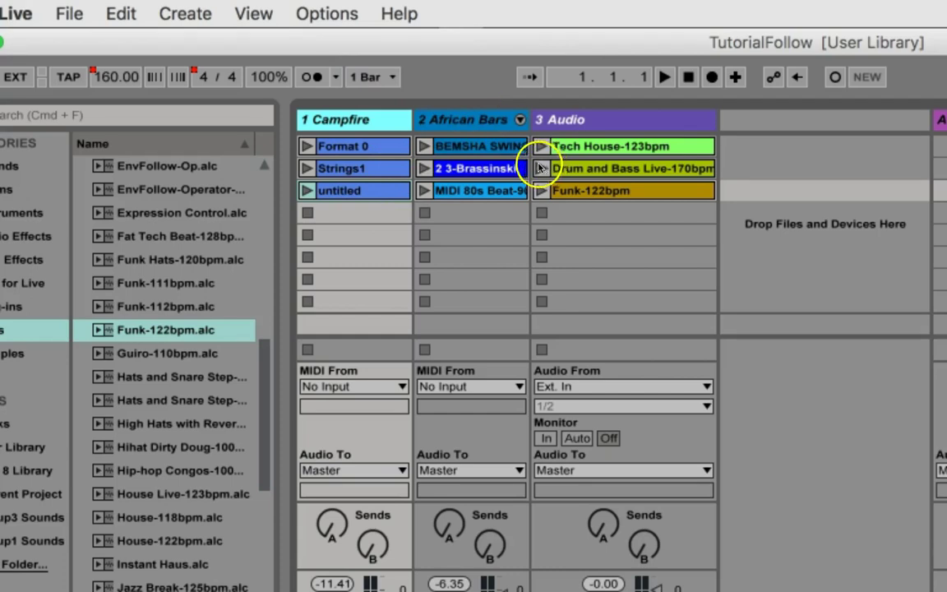
left_click(392, 77)
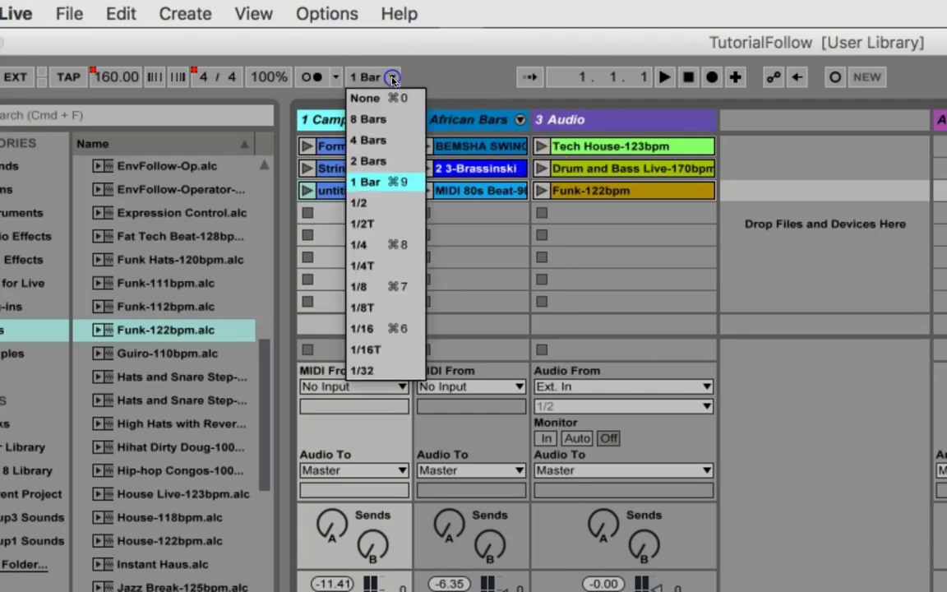
left_click(391, 160)
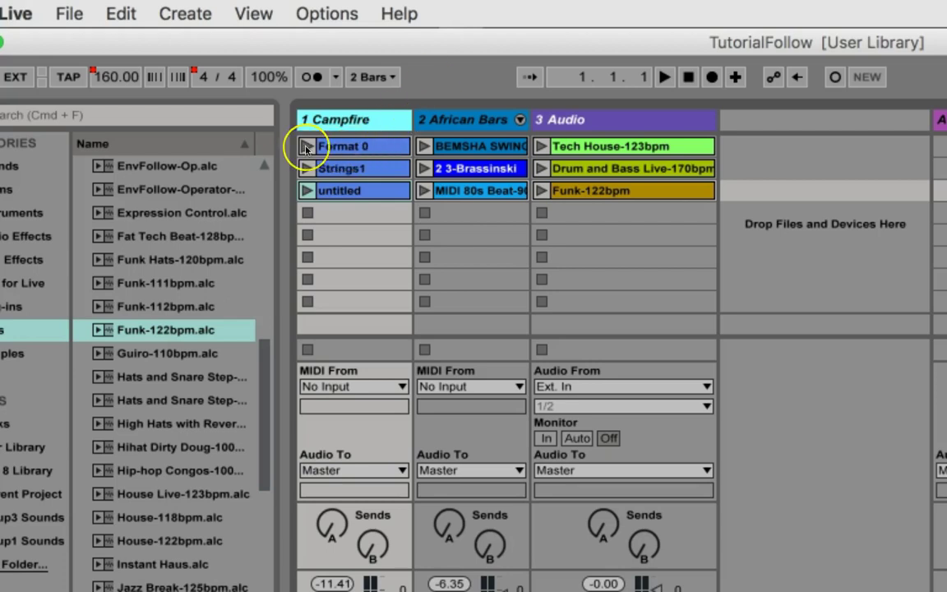
Keep 2 Bars quantization and launch Format 0 and 2 3-Brassinski on 2-bar boundaries.
left_click(386, 80)
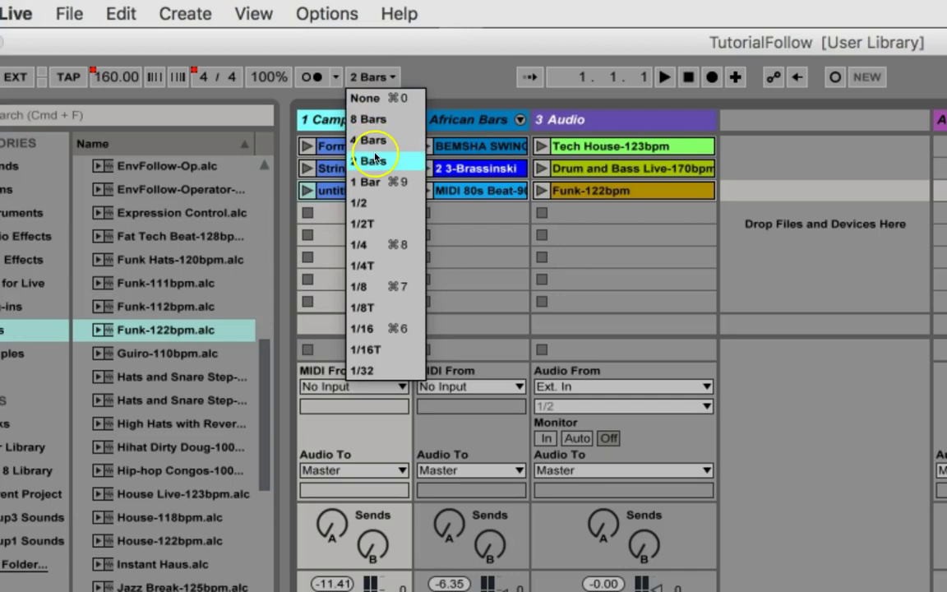
left_click(372, 156)
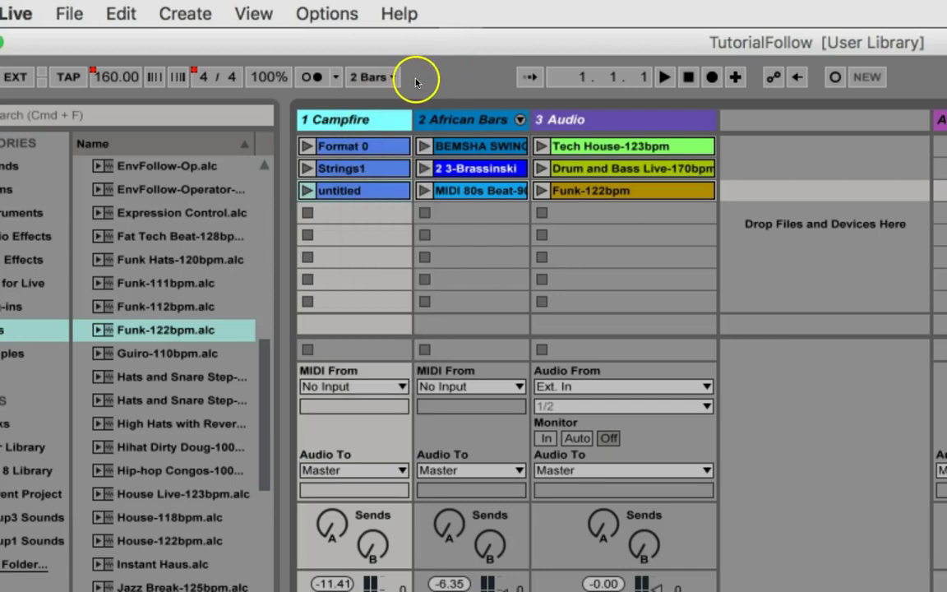
left_click(306, 146)
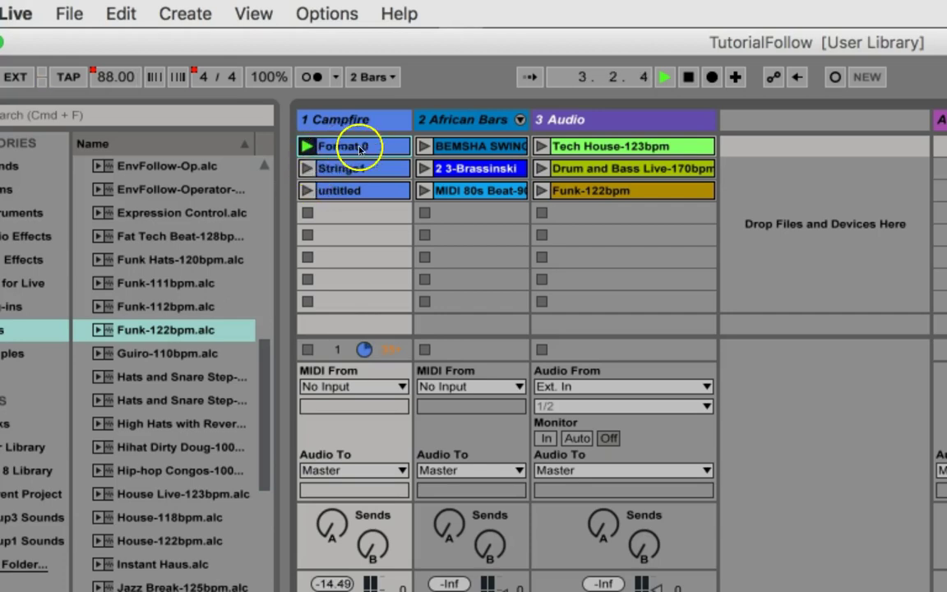
left_click(424, 168)
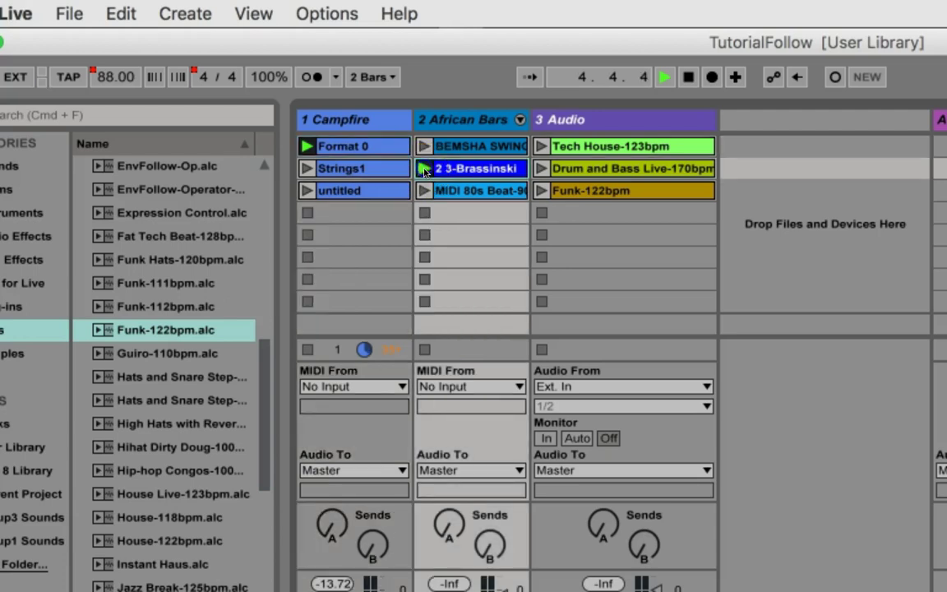
left_click(426, 170)
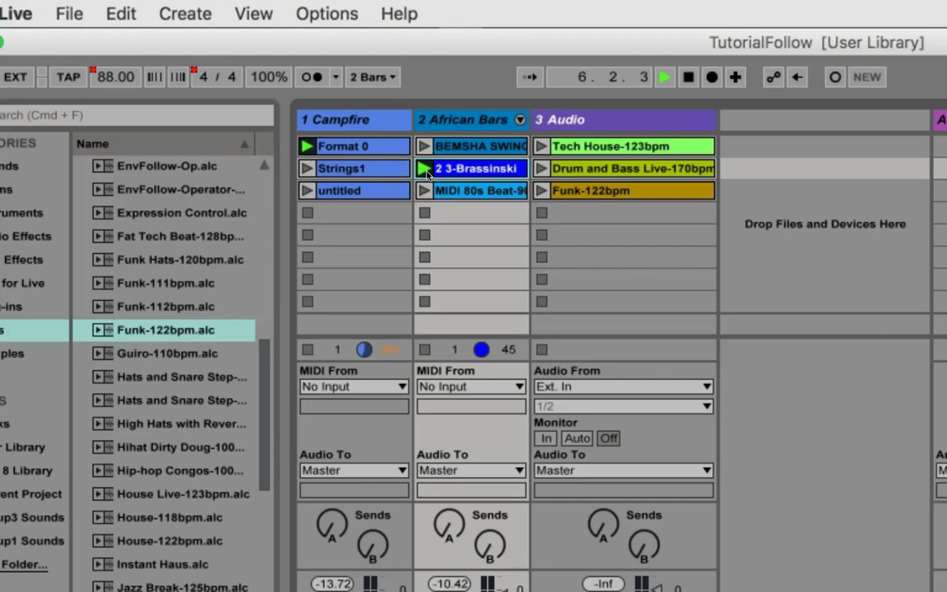
left_click(425, 170)
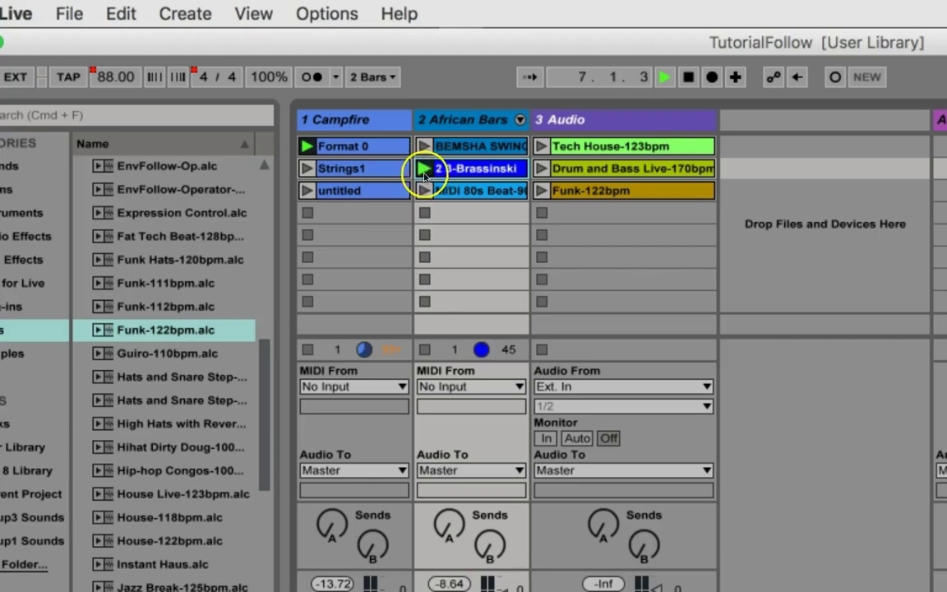
Launch Funk-122bpm several times, then stop the clip in track 3.
left_click(542, 192)
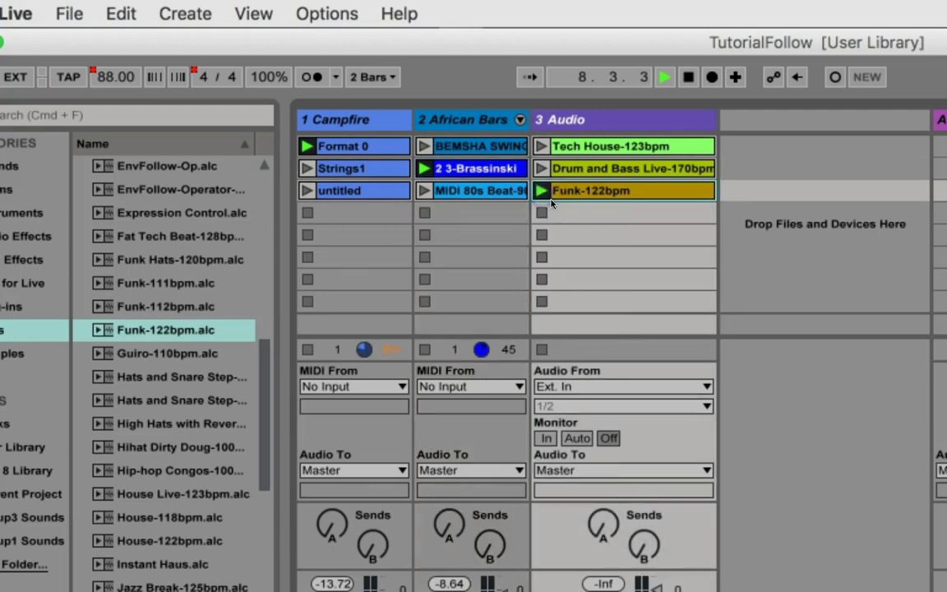
left_click(544, 195)
left_click(548, 189)
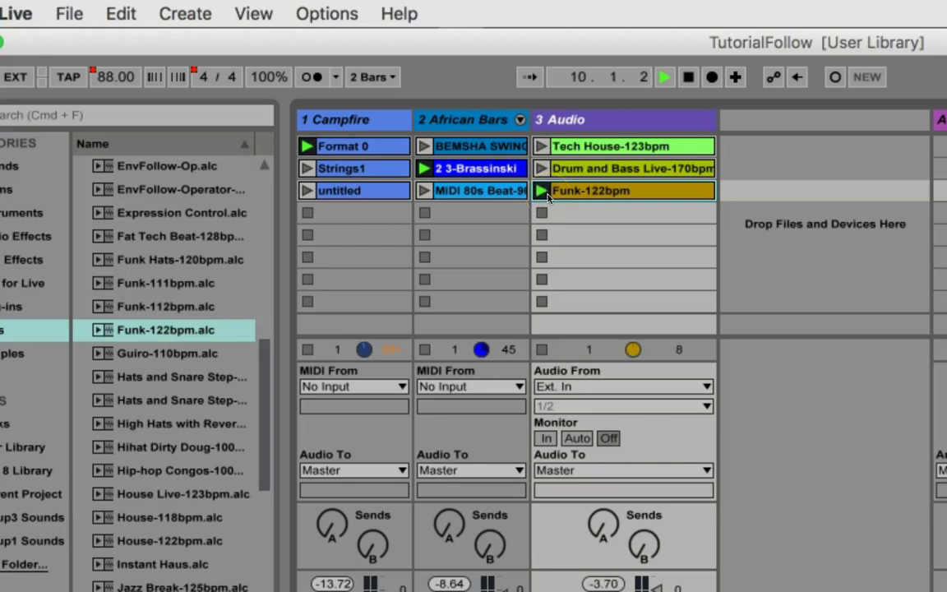
left_click(547, 193)
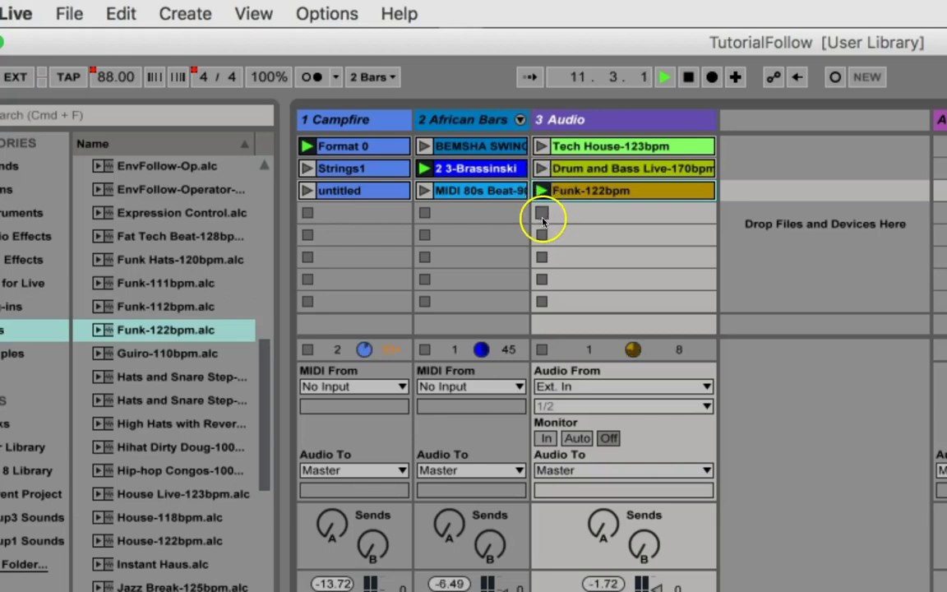
left_click(543, 215)
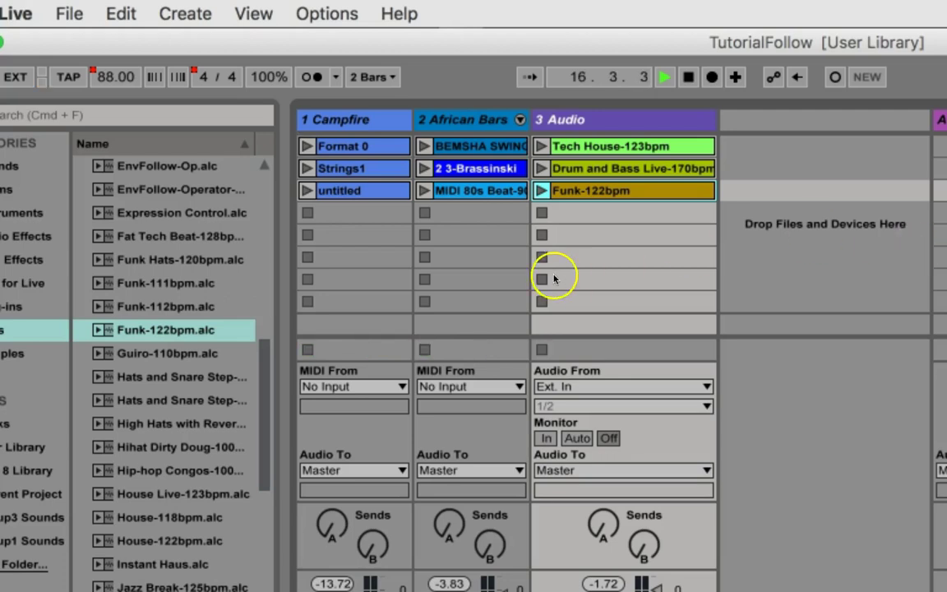
Set launch quantization to None and instantly trigger BEMSHA SWING, Strings1, Format 0 and untitled.
left_click(388, 77)
left_click(379, 99)
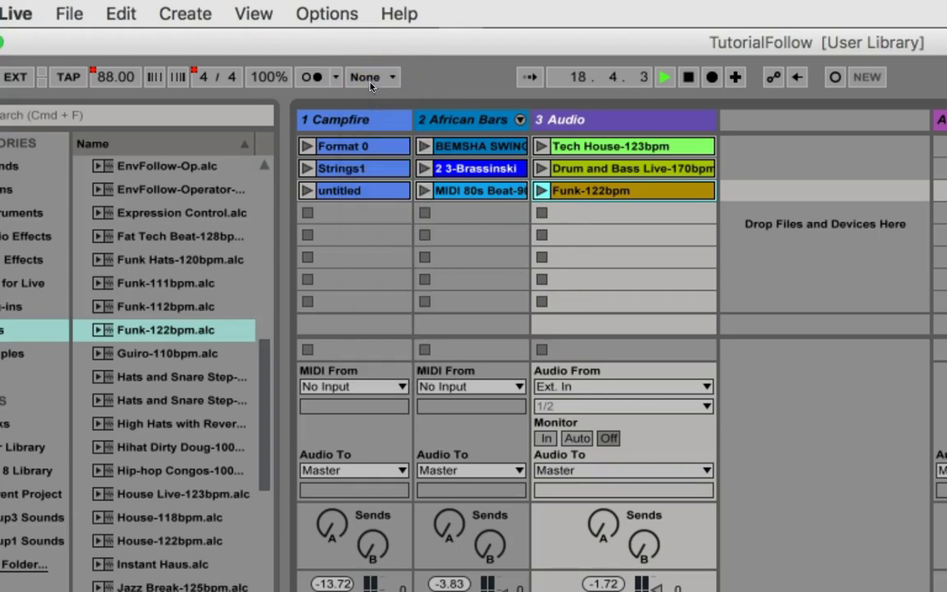
left_click(444, 149)
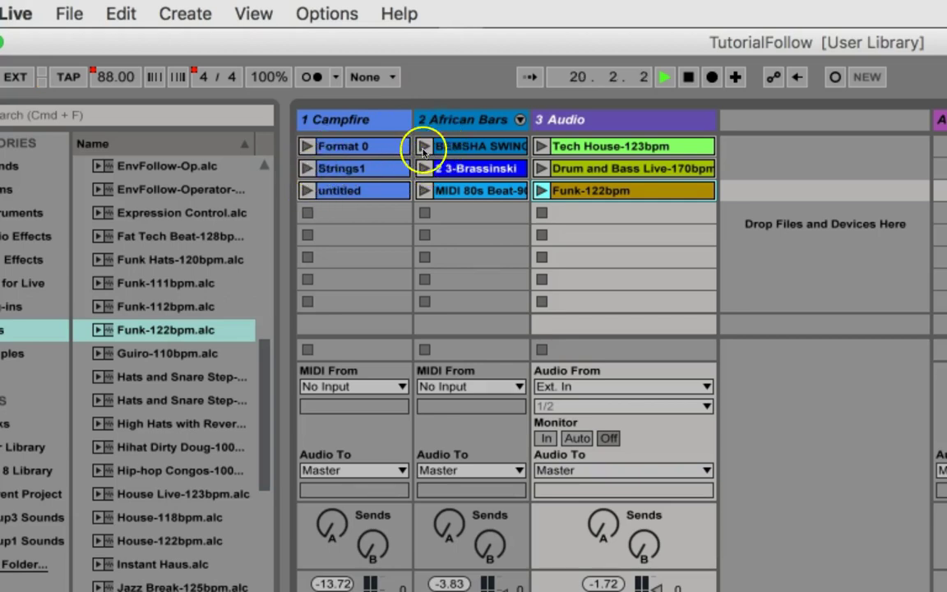
left_click(305, 167)
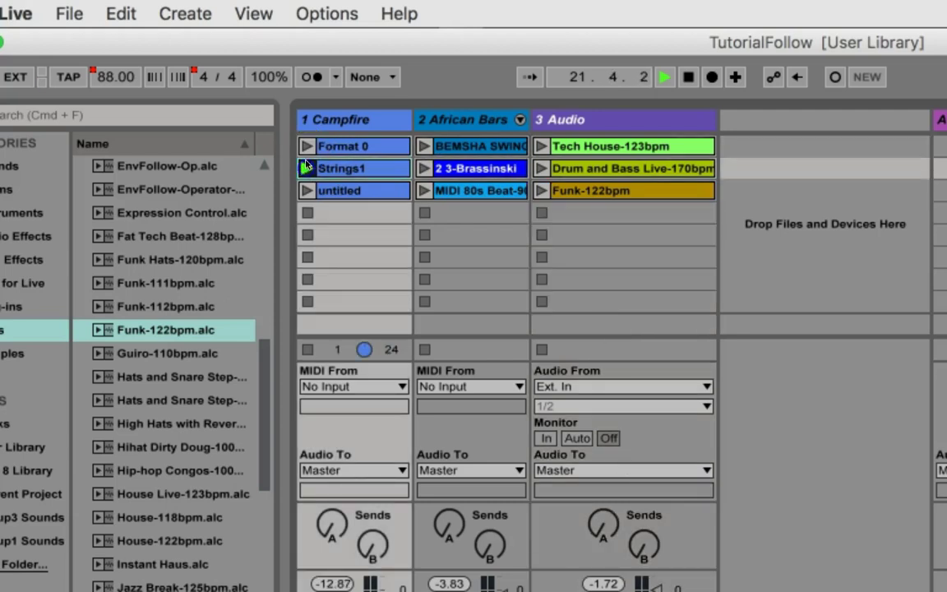
left_click(306, 146)
left_click(309, 192)
Trigger untitled, MIDI 80s Beat, Tech House-123bpm, Drum and Bass Live-170bpm, 2 3-Brassinski, then Format 0.
left_click(307, 168)
left_click(426, 190)
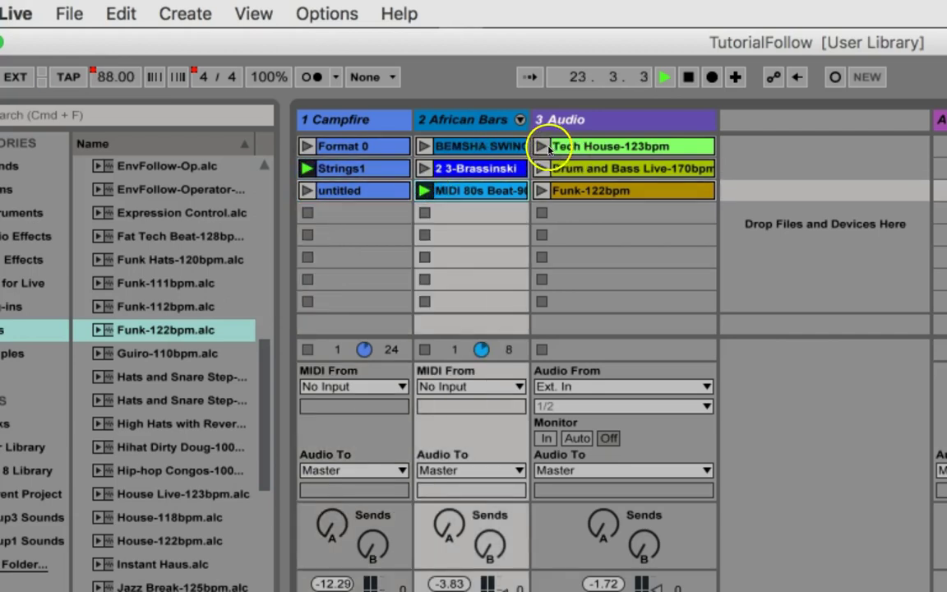
left_click(543, 147)
left_click(541, 168)
left_click(421, 167)
left_click(308, 147)
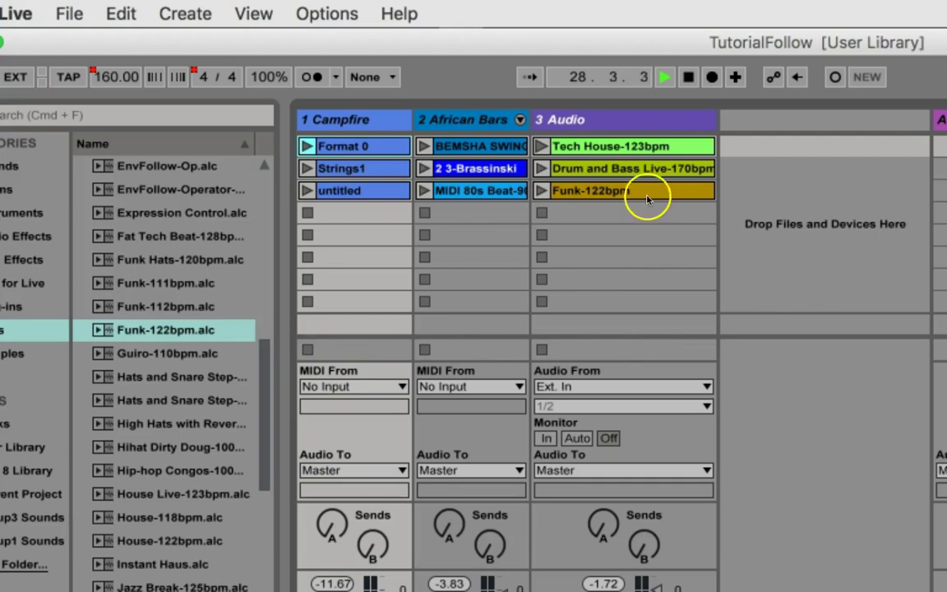
Set quantization to 4 Bars and launch Format 0, BEMSHA SWING, Drum and Bass Live-170bpm, 2 3-Brassinski, Strings1.
left_click(385, 77)
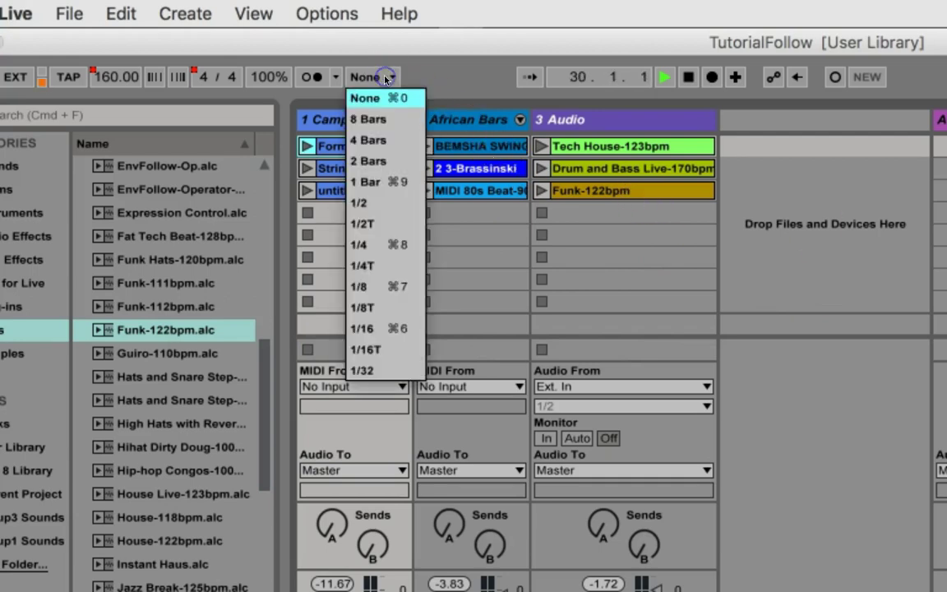
left_click(375, 138)
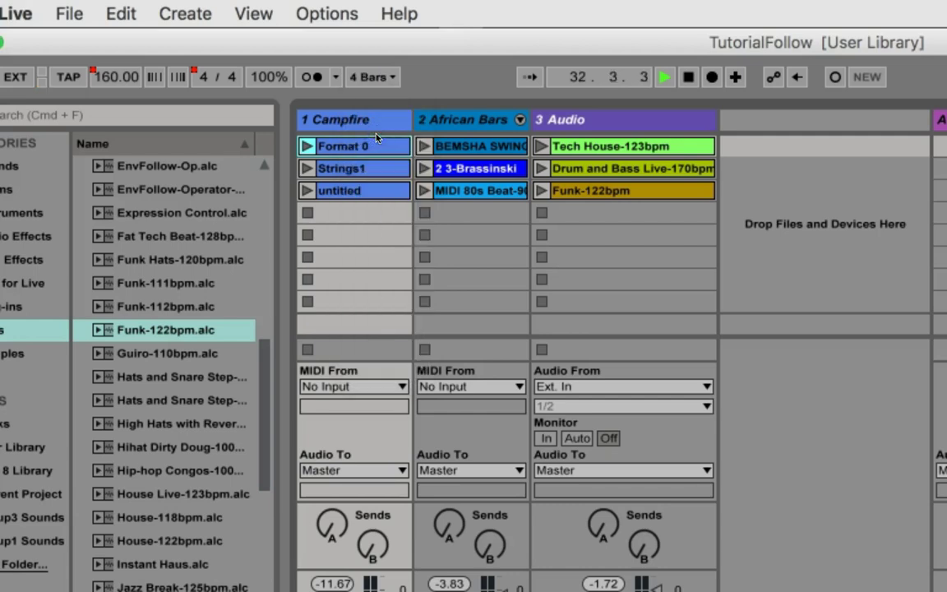
left_click(306, 145)
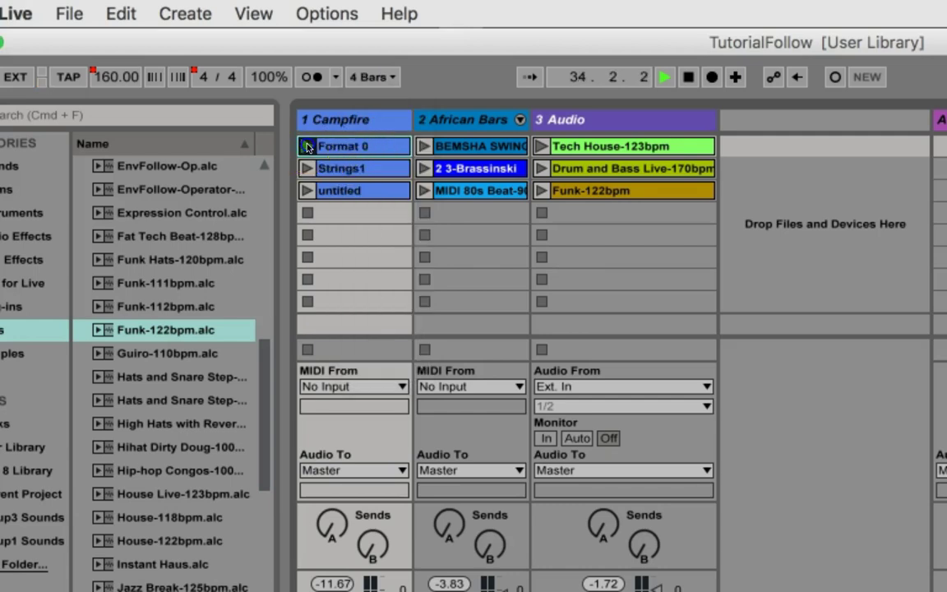
left_click(425, 147)
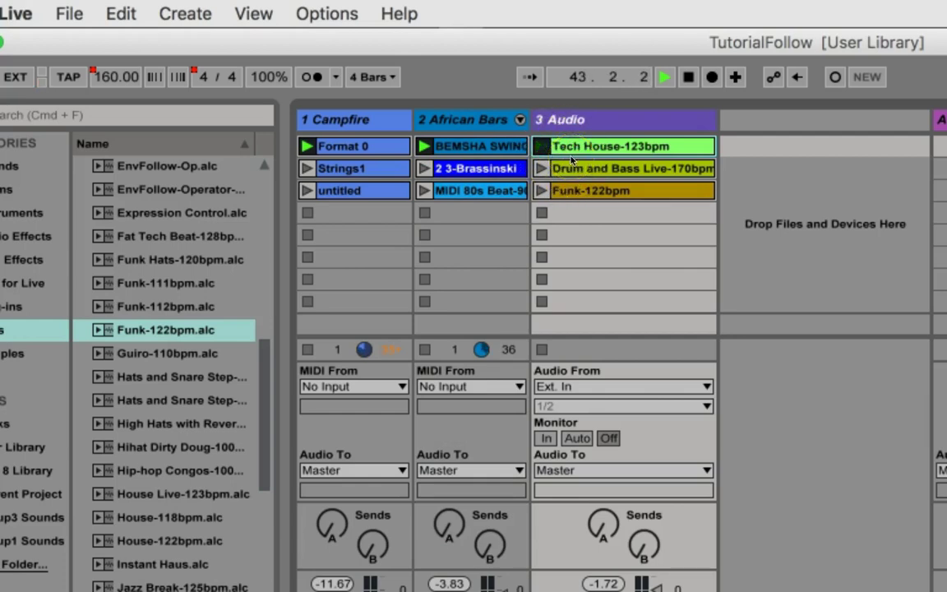
left_click(542, 169)
left_click(426, 168)
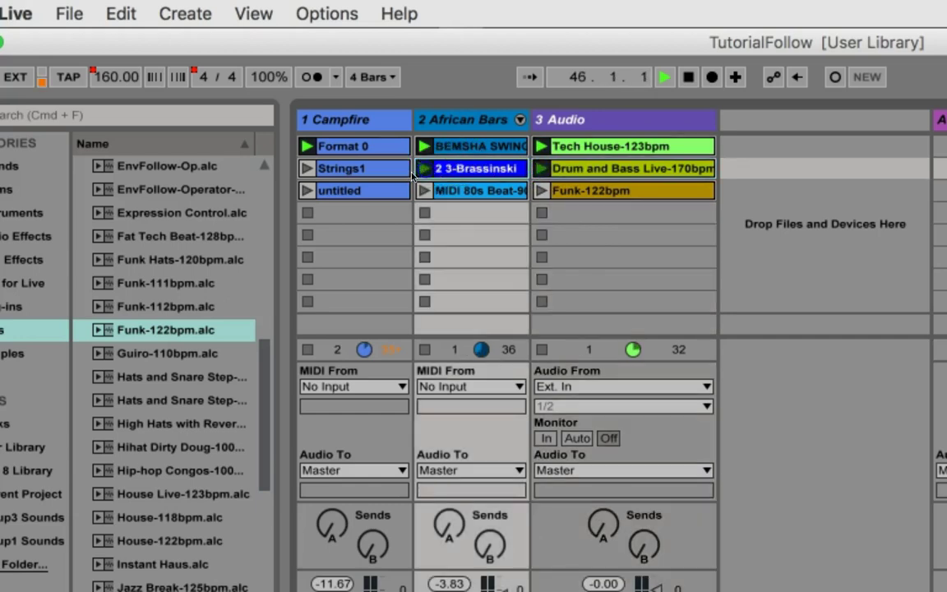
left_click(307, 168)
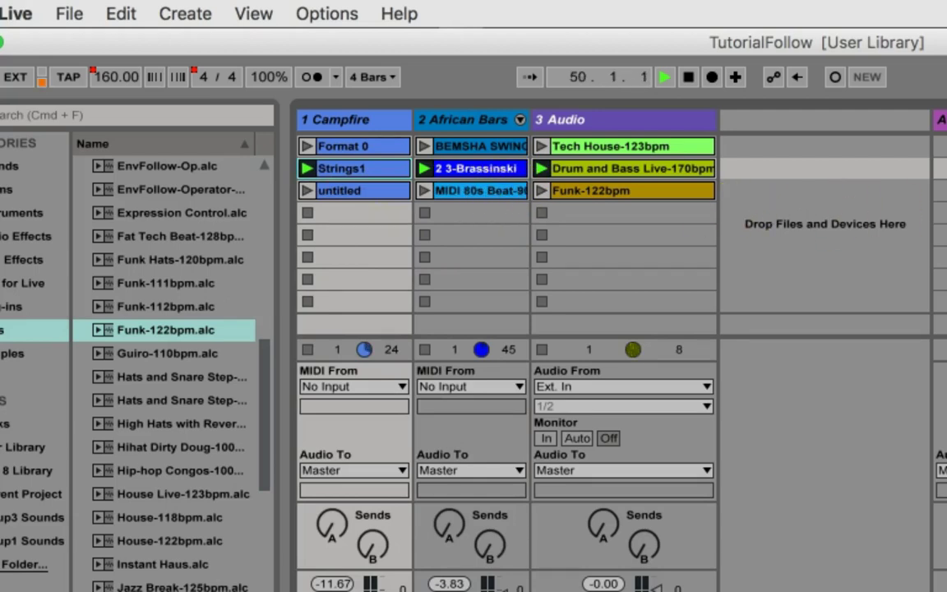
Launch the third scene, 2 3-Brassinski and Tech House-123bpm, then stop playback fully.
key("Down")
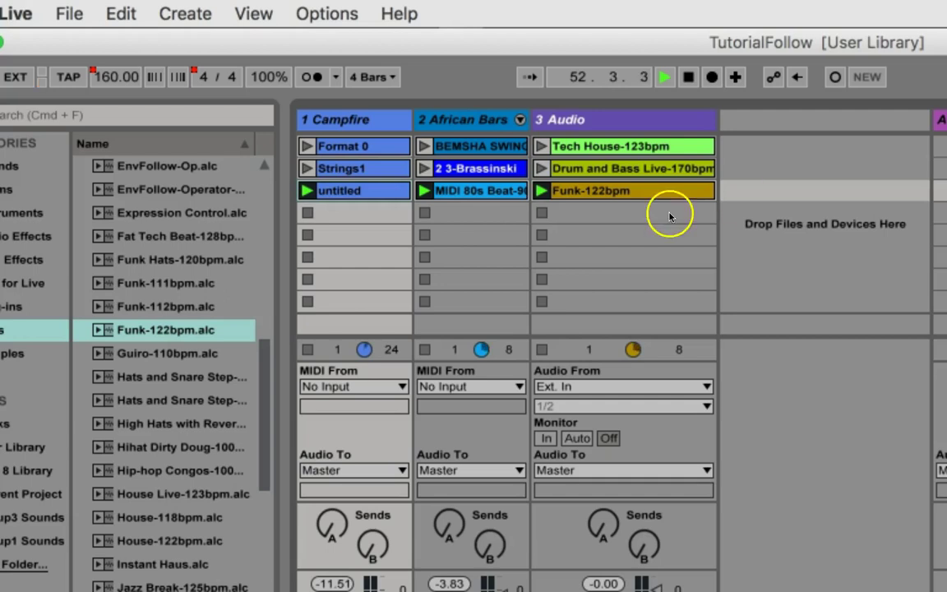
left_click(422, 171)
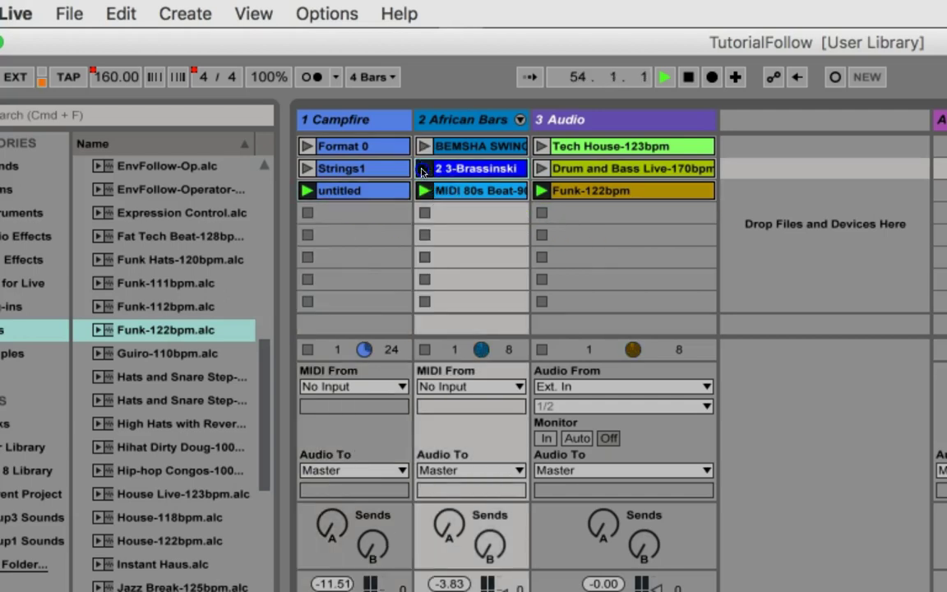
left_click(540, 146)
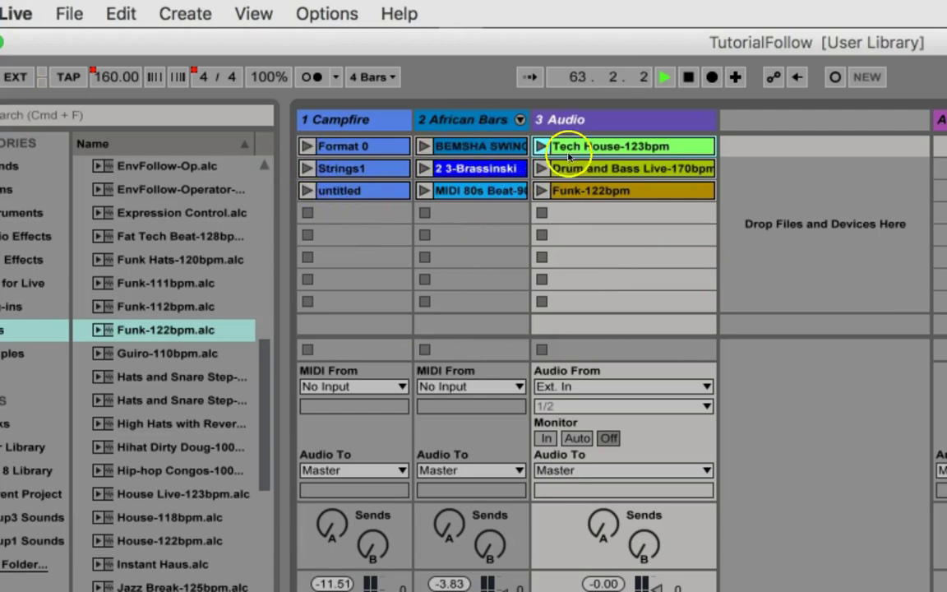
left_click(689, 75)
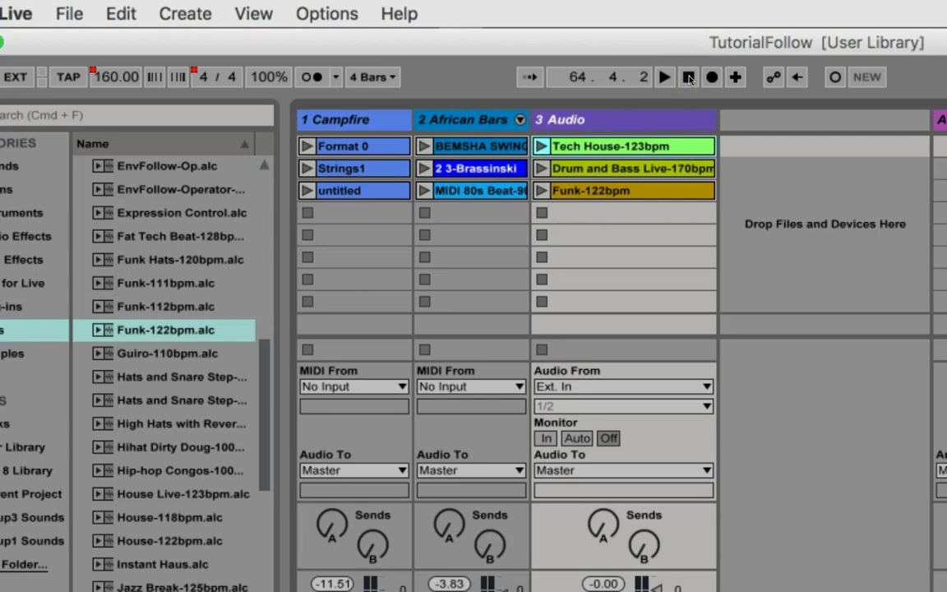
left_click(689, 77)
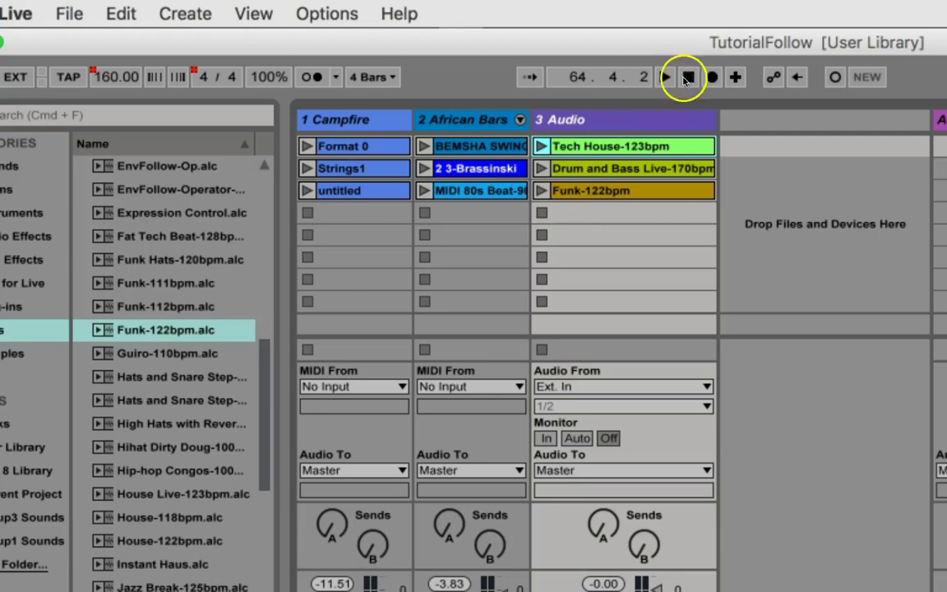
Show the Format 0 clip in Clip View and toggle its Launch box off and on.
left_click(355, 154)
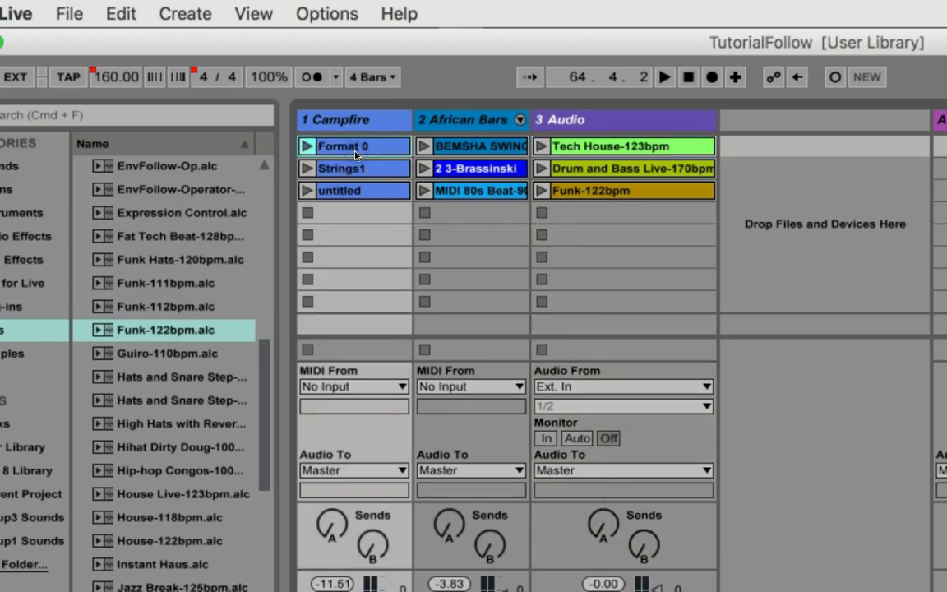
left_click(503, 514)
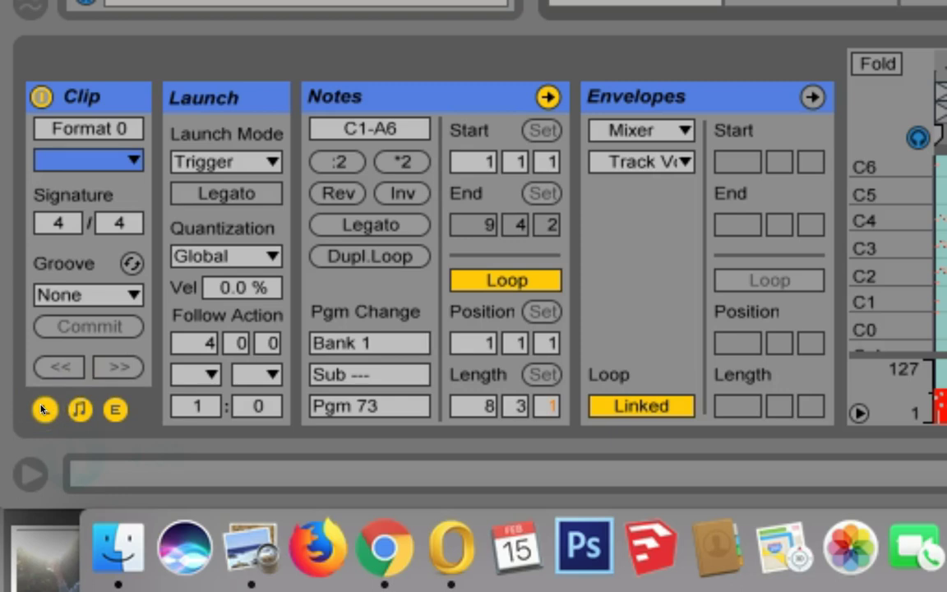
left_click(43, 408)
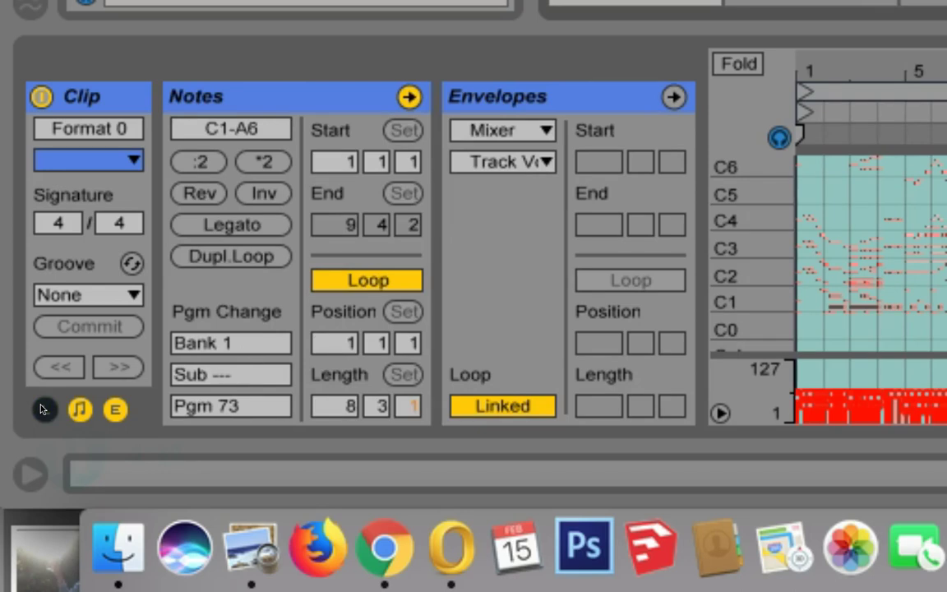
left_click(43, 408)
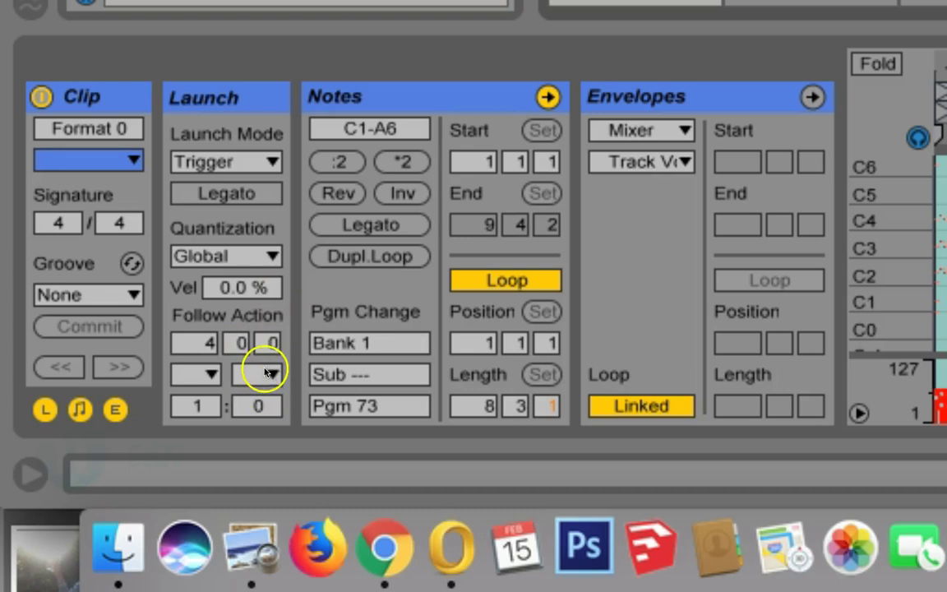
Set Format 0's Follow Action time to 2 bars and its action to Next.
left_click(199, 343)
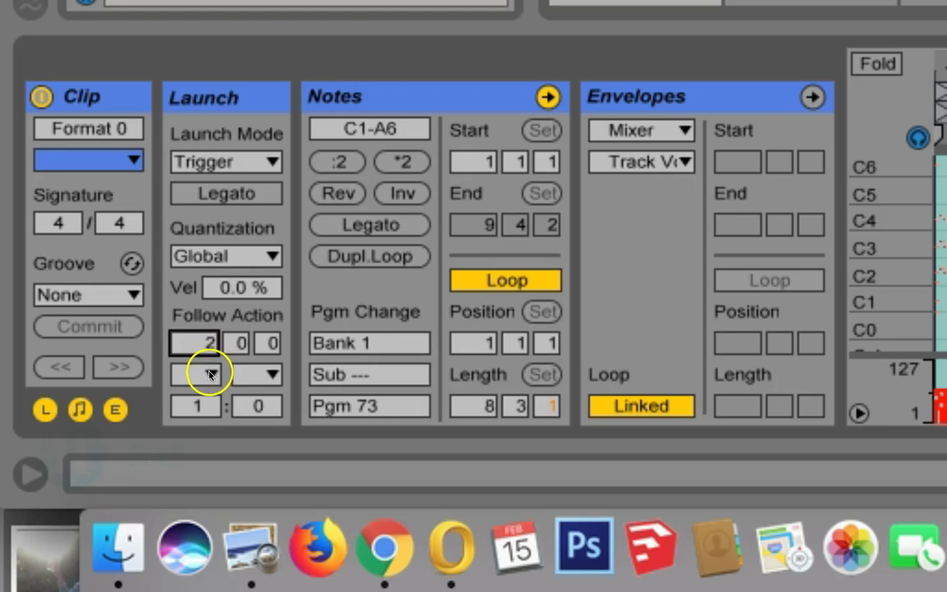
left_click(207, 375)
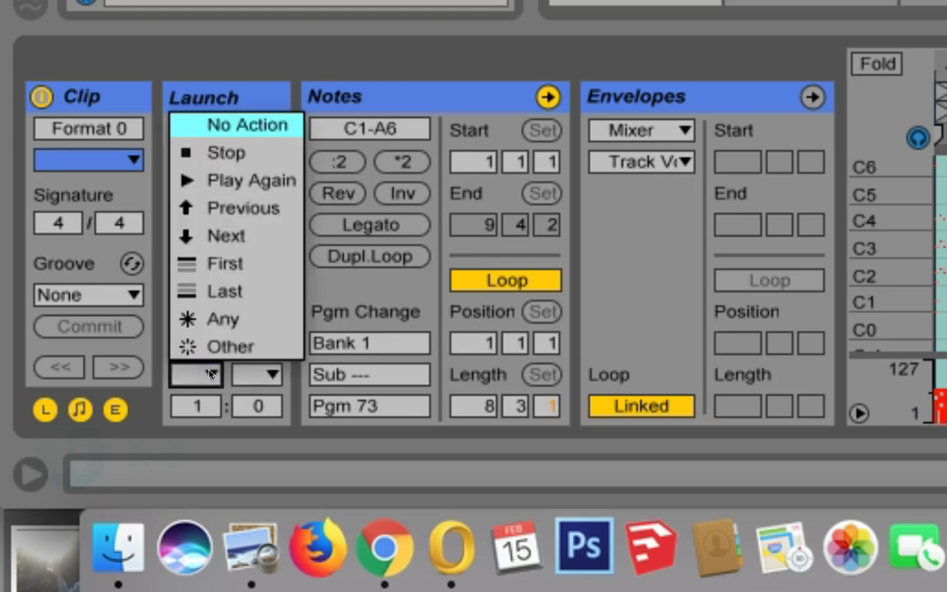
left_click(237, 236)
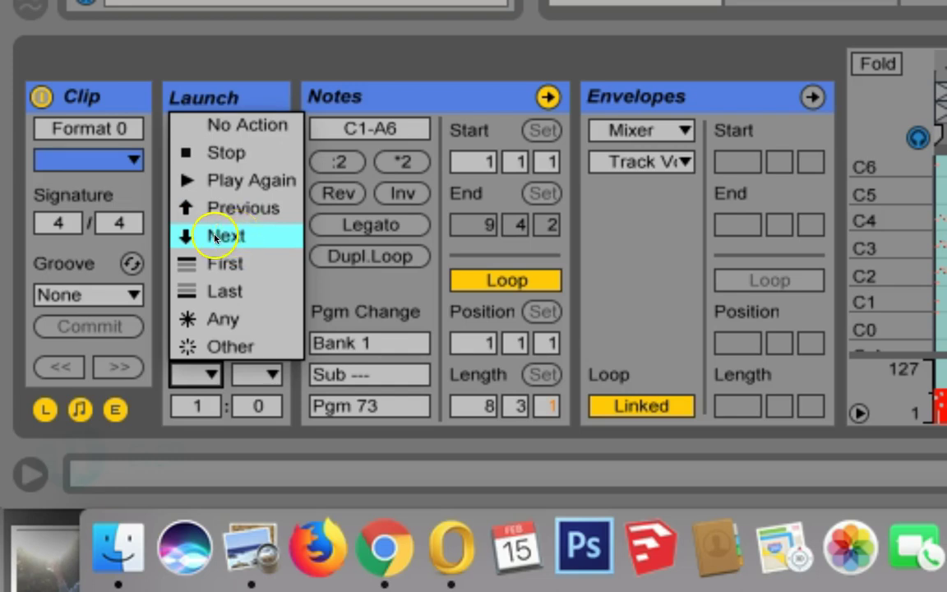
left_click(213, 236)
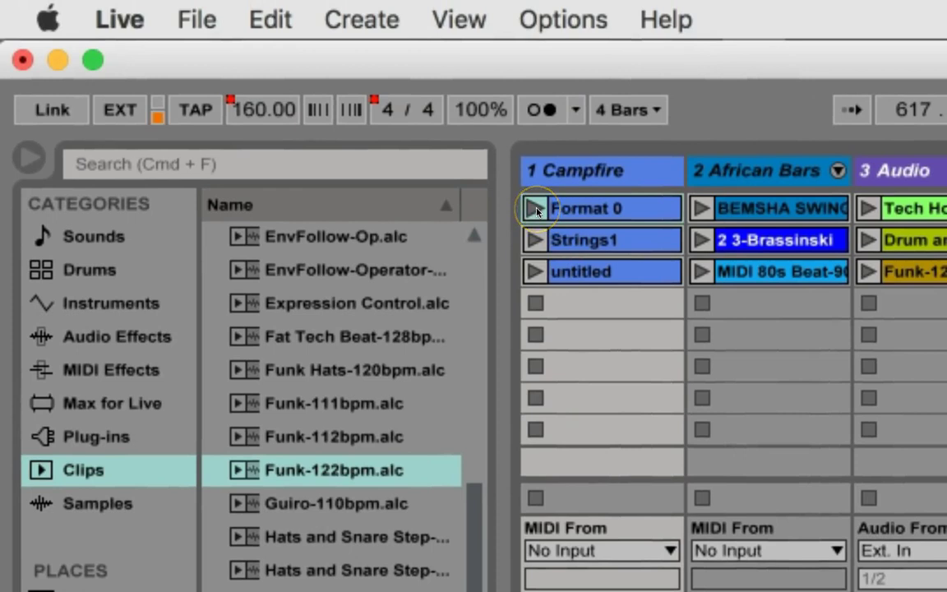
Launch Format 0 to hear it pass to Strings1, stopping the Campfire track afterwards.
left_click(536, 211)
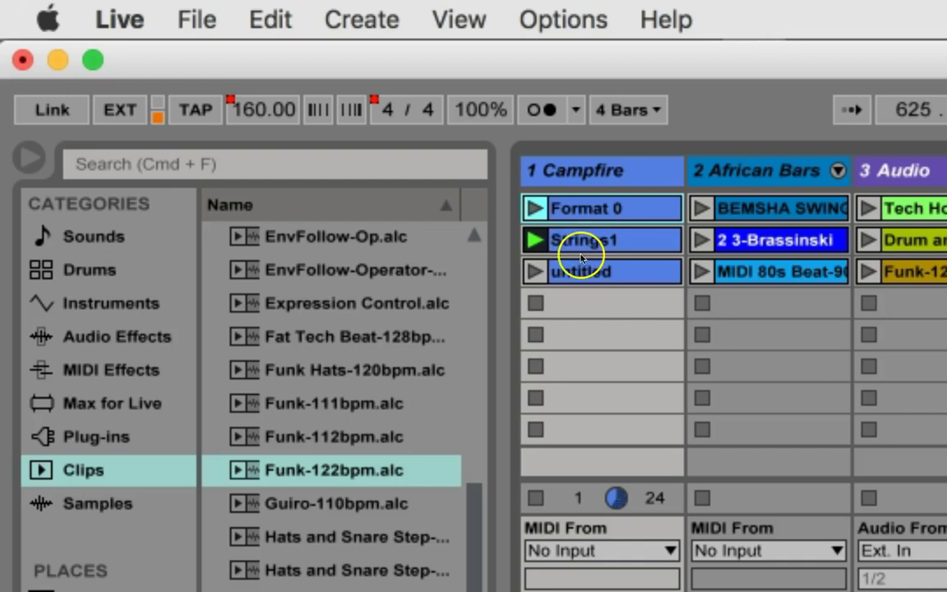
left_click(535, 302)
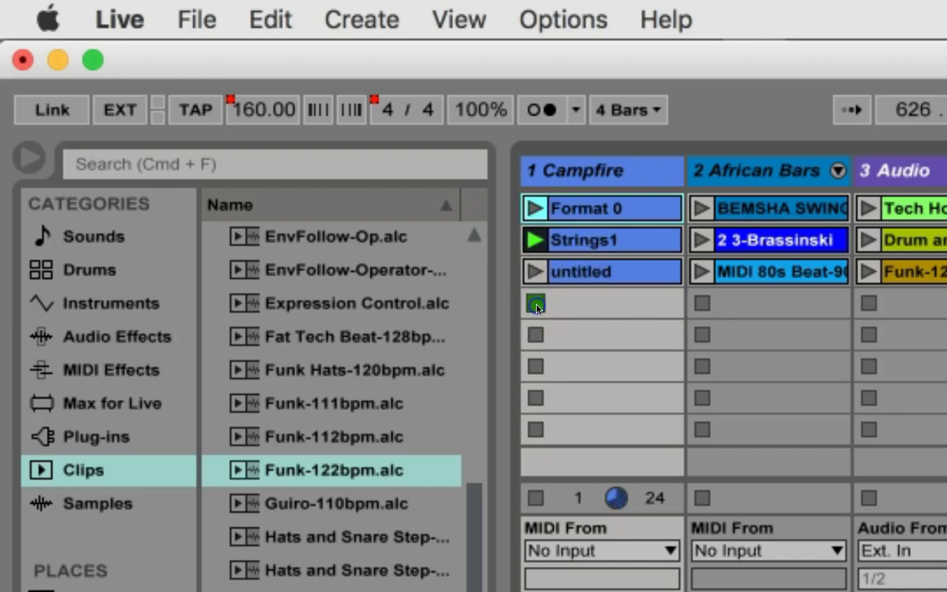
left_click(534, 210)
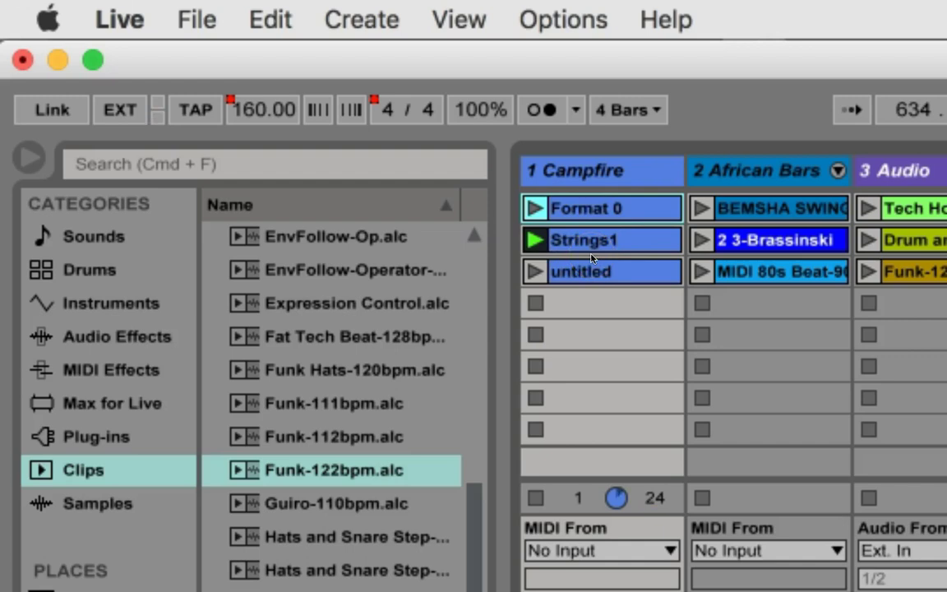
left_click(606, 240)
left_click(605, 239)
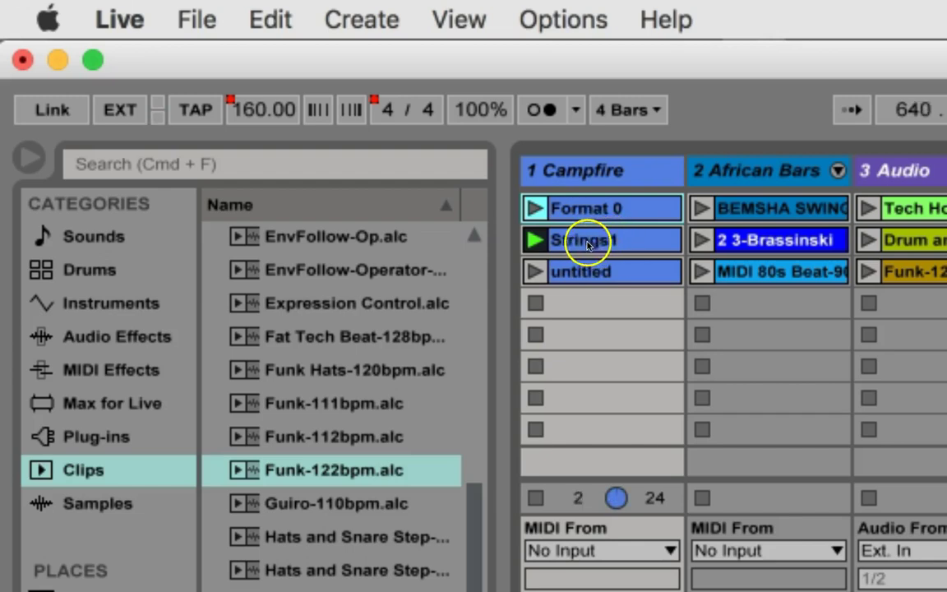
left_click(535, 303)
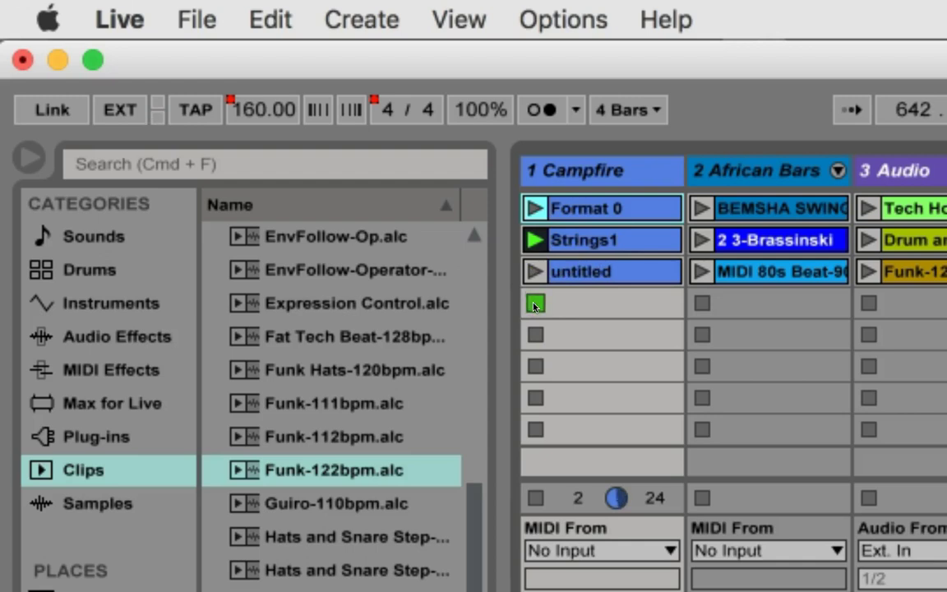
left_click(535, 306)
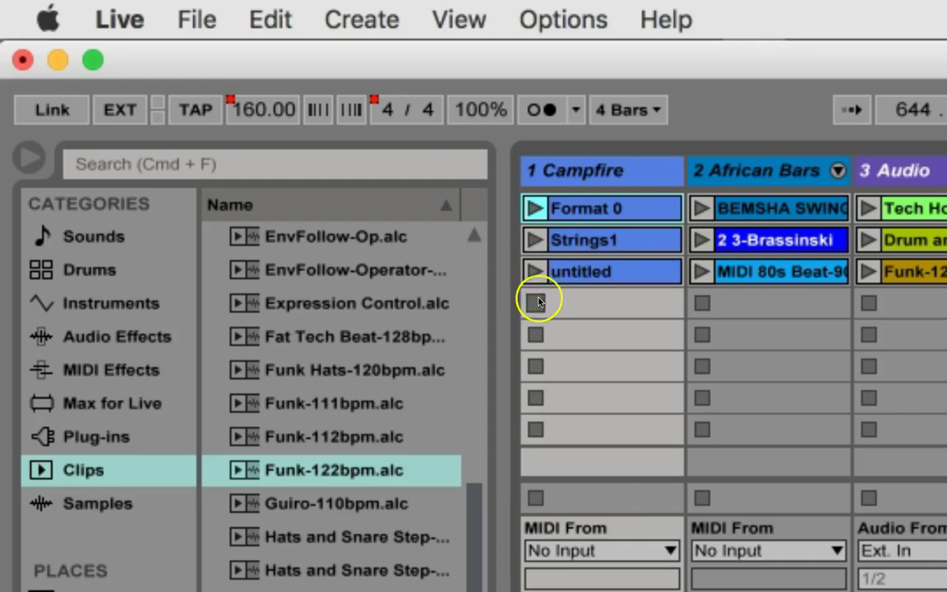
Set the Strings1 clip's Follow Action to Other.
left_click(590, 244)
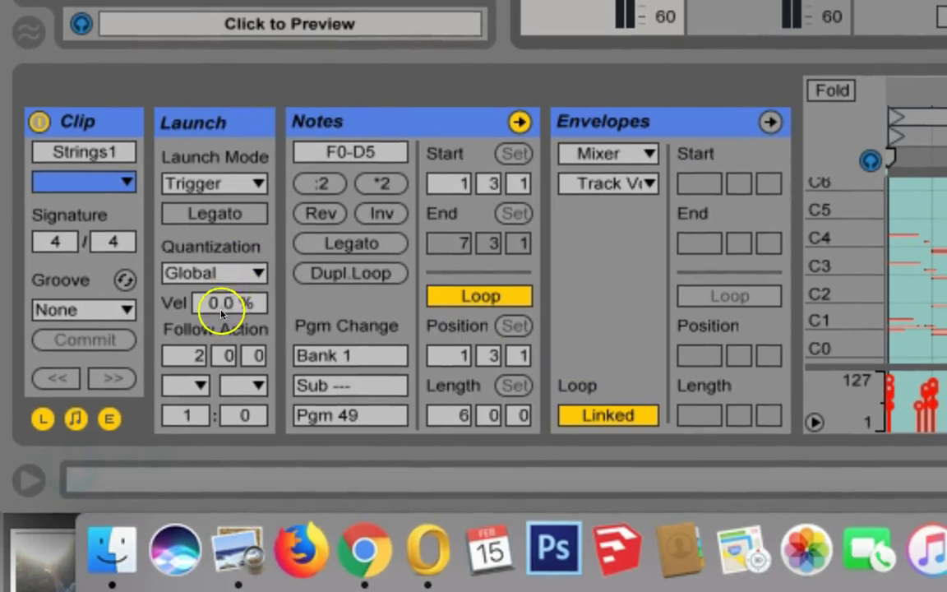
left_click(198, 384)
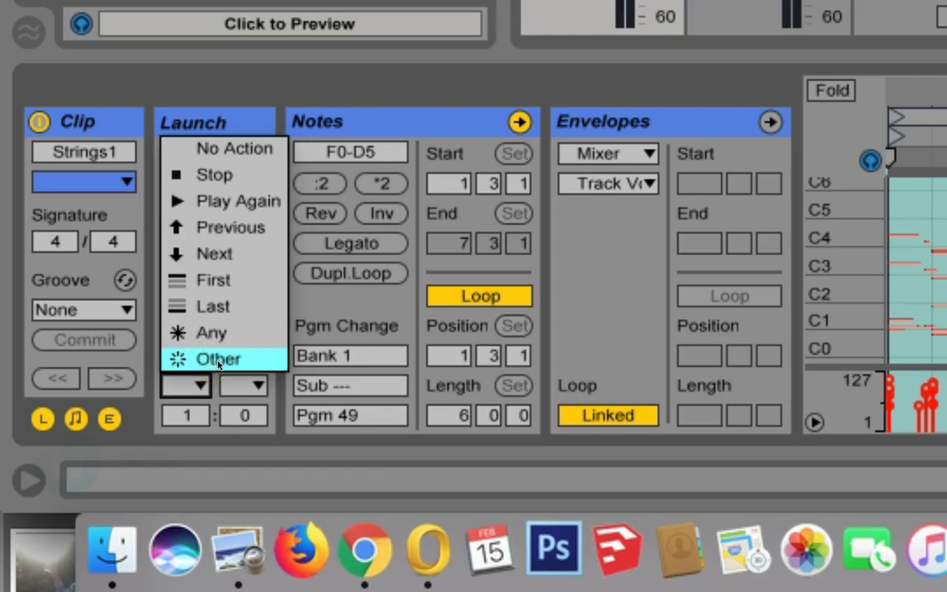
left_click(218, 359)
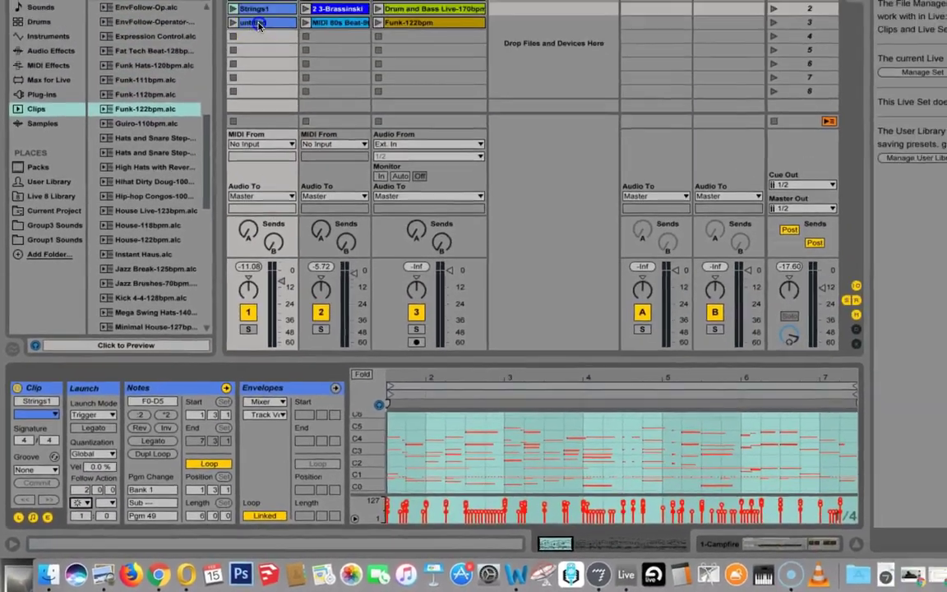
Give the untitled clip a 1-bar Follow Action time with action Other.
left_click(232, 85)
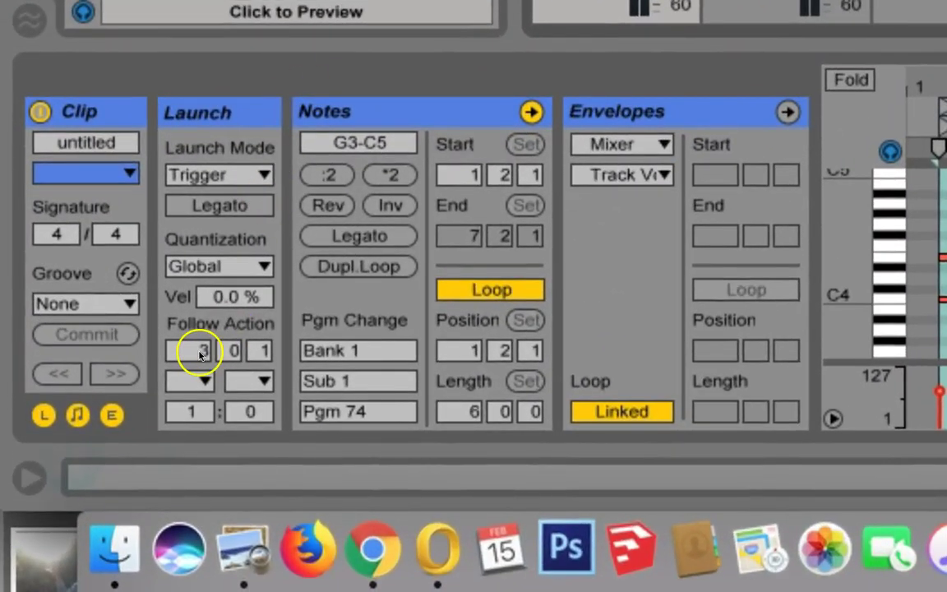
left_click(200, 352)
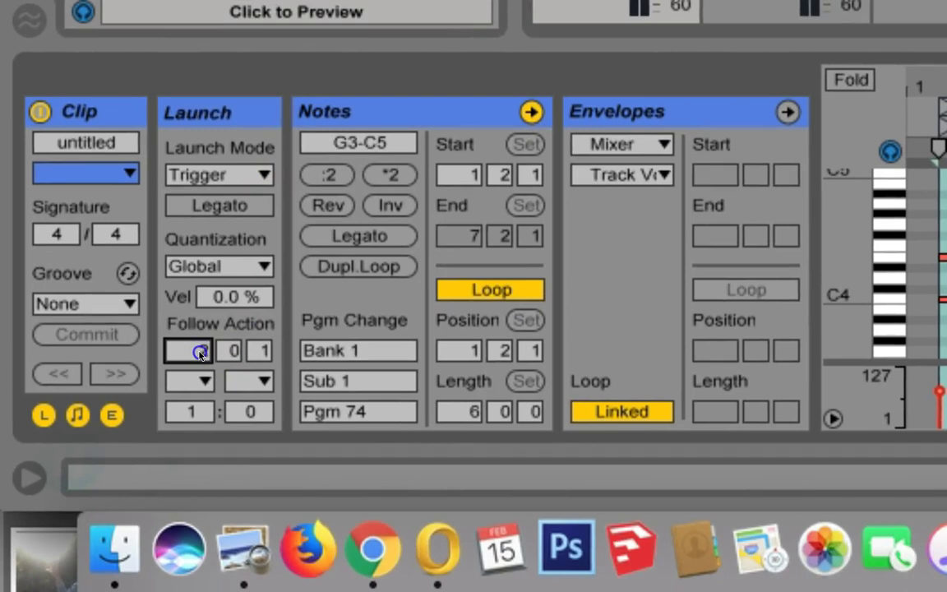
type("1")
left_click(202, 381)
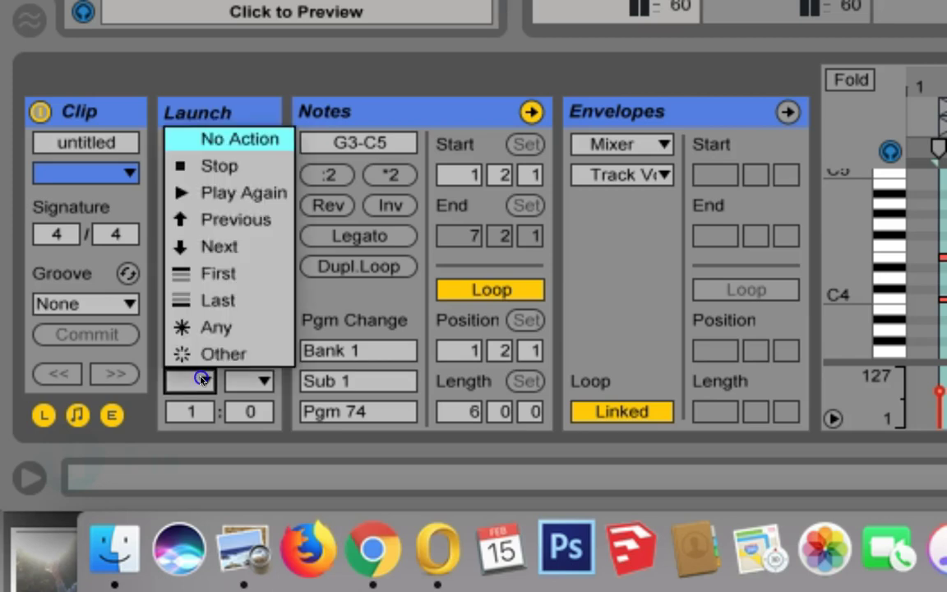
left_click(212, 352)
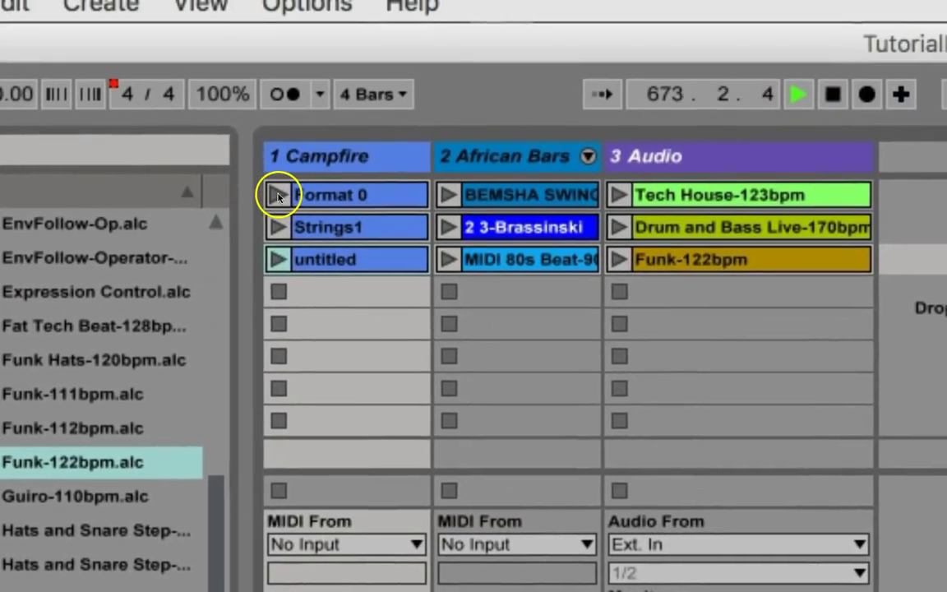
Launch Format 0, let it chain through Strings1 and untitled, then stop the Campfire track.
left_click(277, 194)
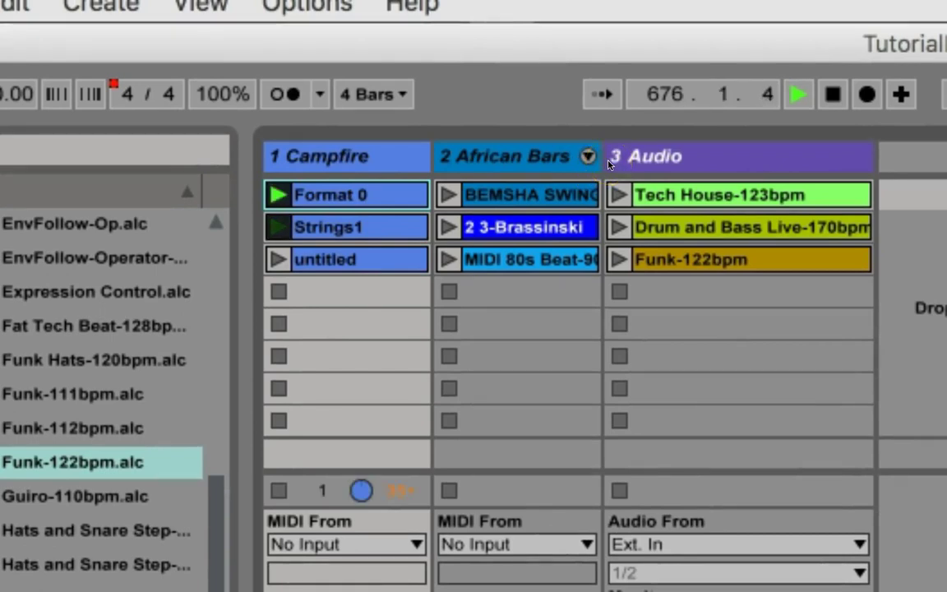
left_click(612, 156)
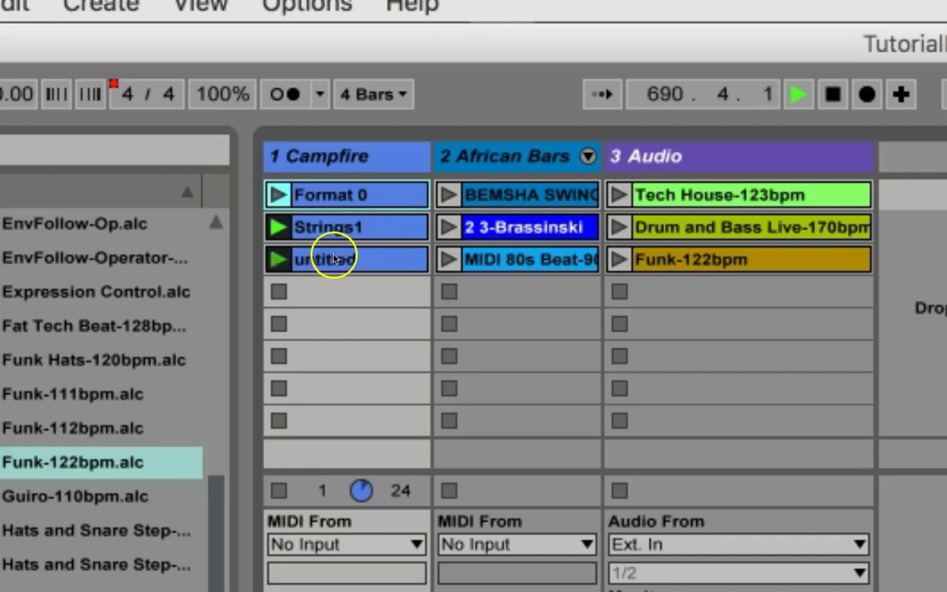
left_click(278, 263)
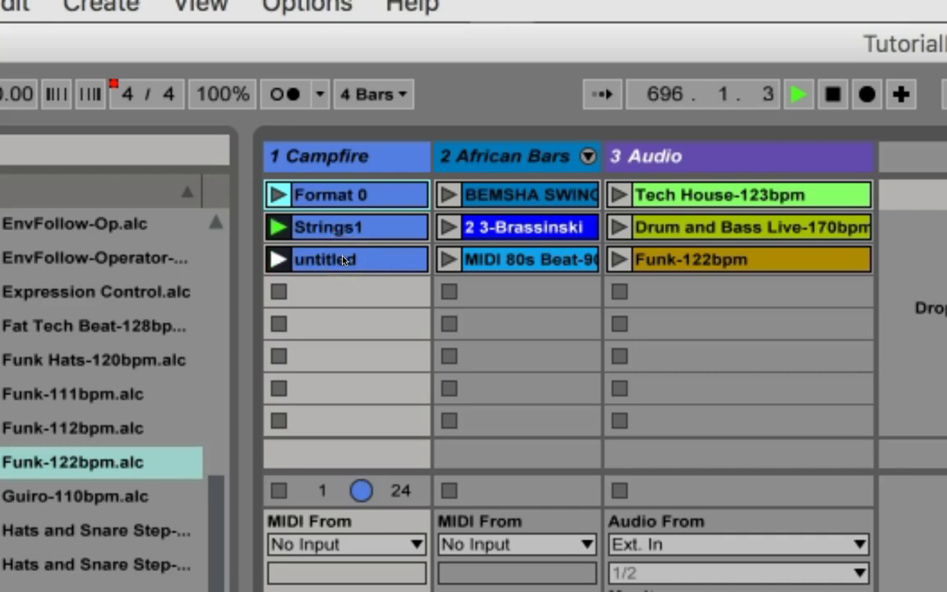
left_click(343, 274)
left_click(347, 278)
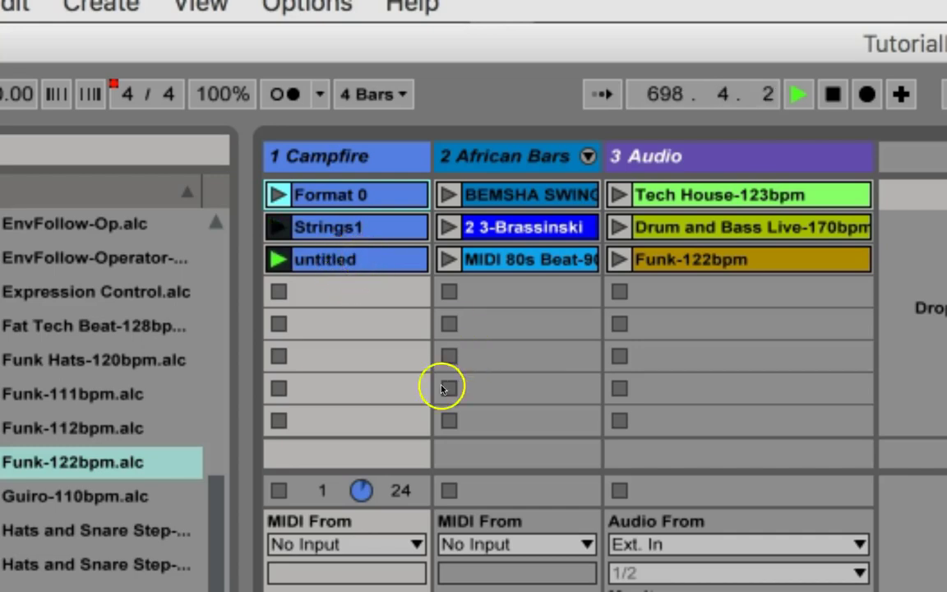
left_click(279, 491)
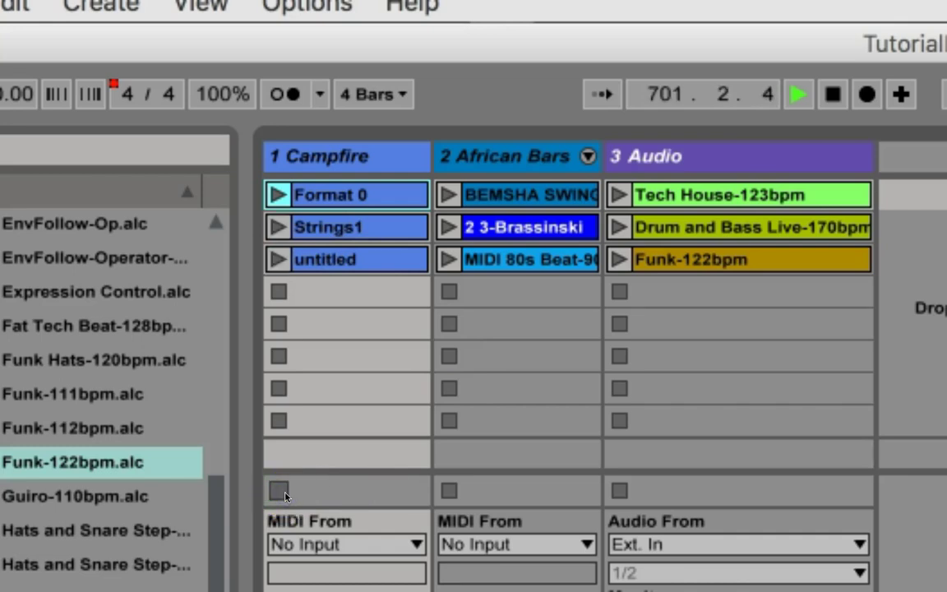
Relaunch the Format 0 clip in the Campfire track.
left_click(269, 461)
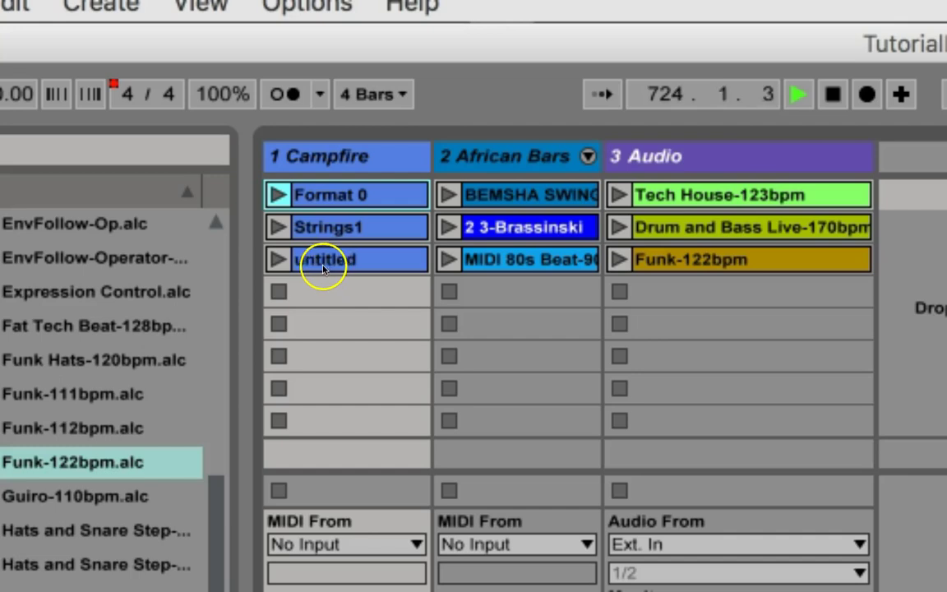
left_click(278, 195)
left_click(338, 200)
Select Format 0, Strings1 and untitled together as one clip selection.
left_click(339, 199)
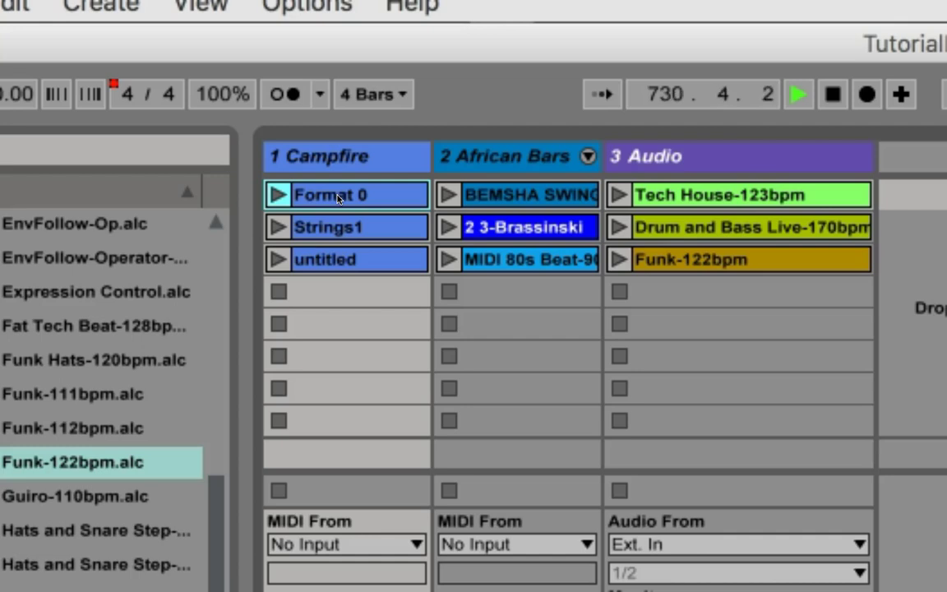
left_click(334, 229)
left_click(328, 259)
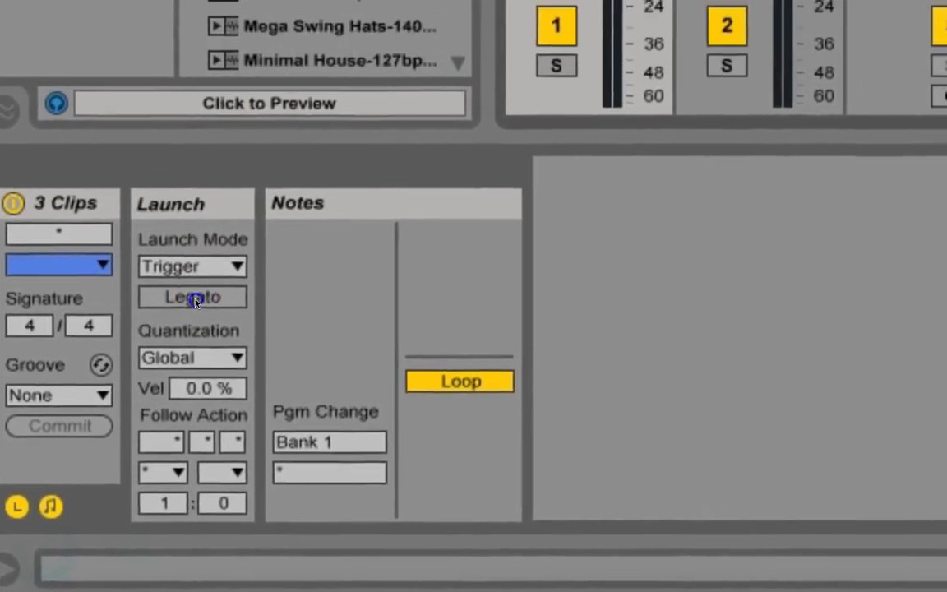
Turn on Legato in the Launch box for Format 0, Strings1 and untitled.
left_click(194, 299)
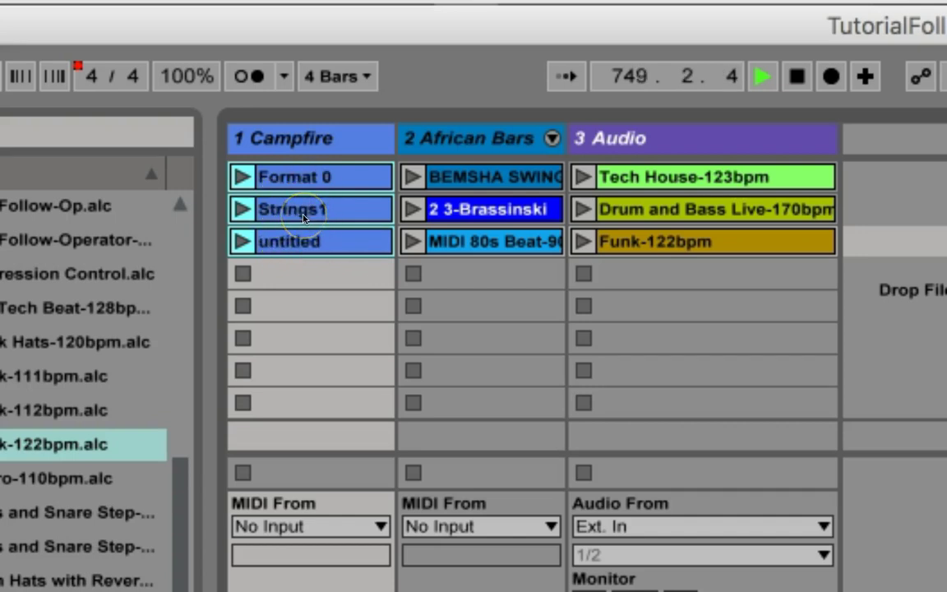
left_click(298, 240)
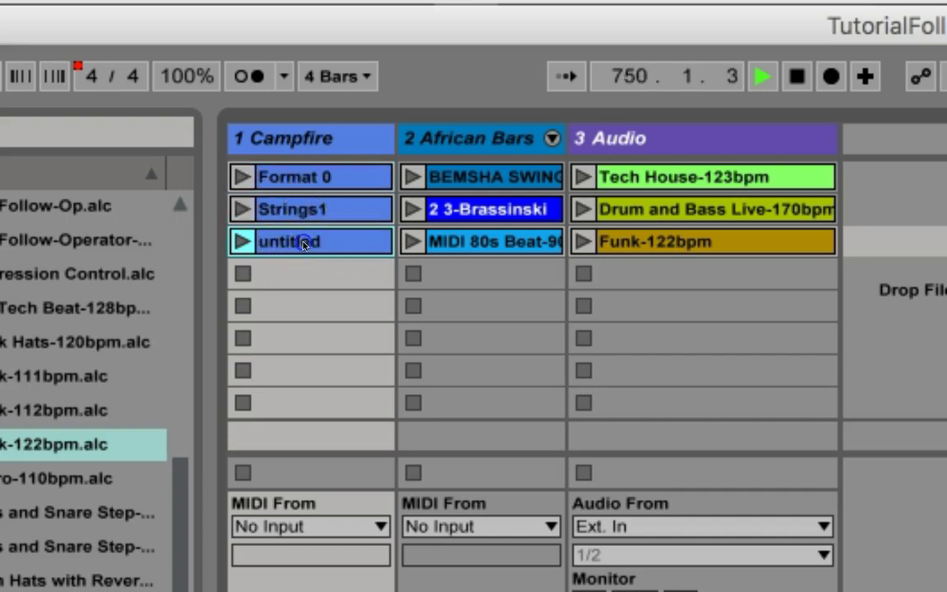
left_click(243, 178)
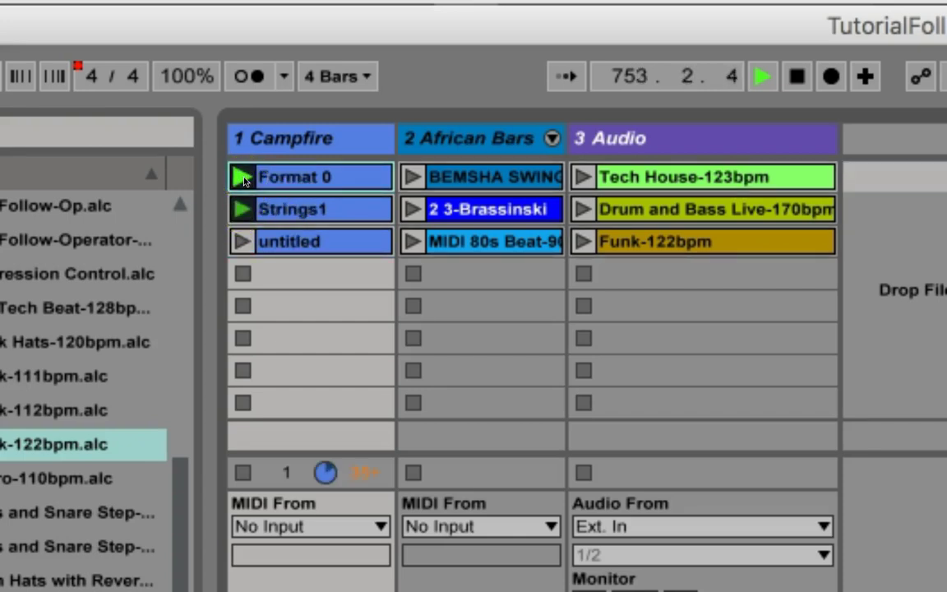
left_click_drag(245, 182, 307, 275)
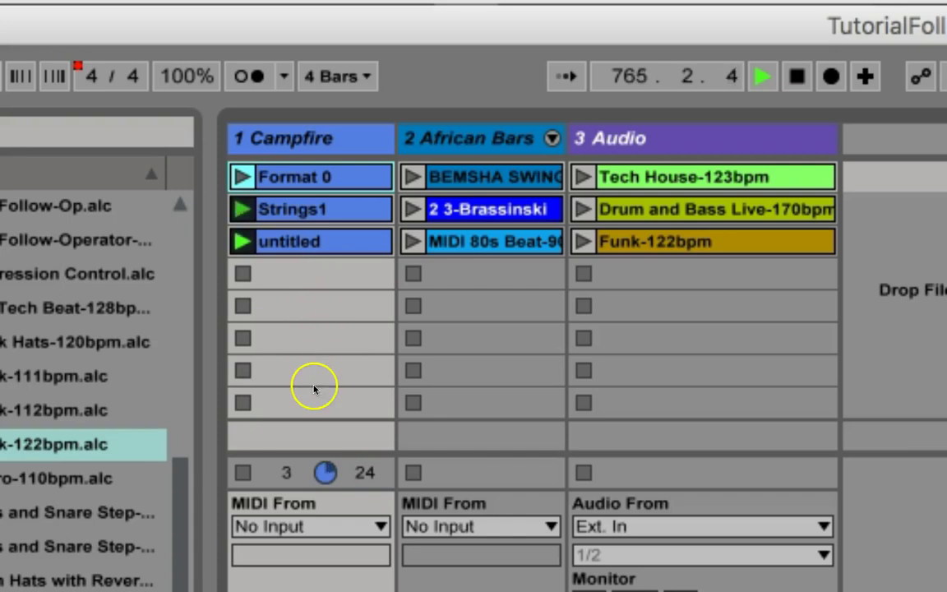
left_click(243, 474)
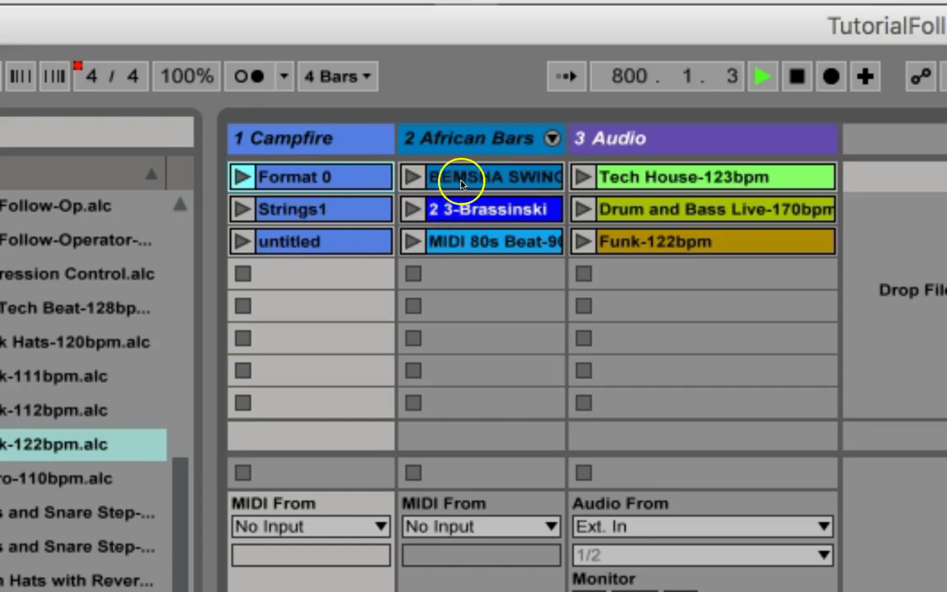
Select BEMSHA SWING through MIDI 80s Beat and give all three a Next follow action.
left_click(467, 184)
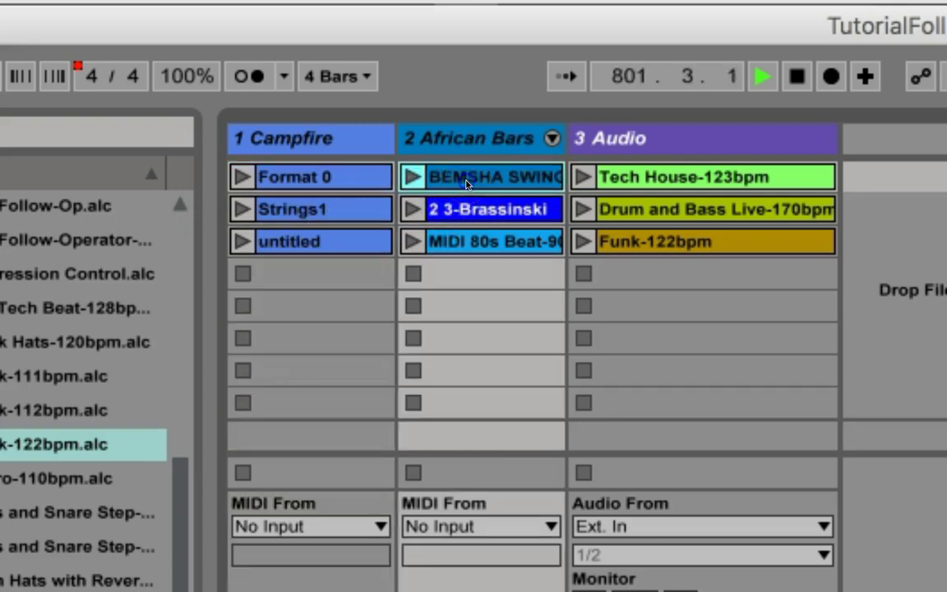
left_click(466, 245)
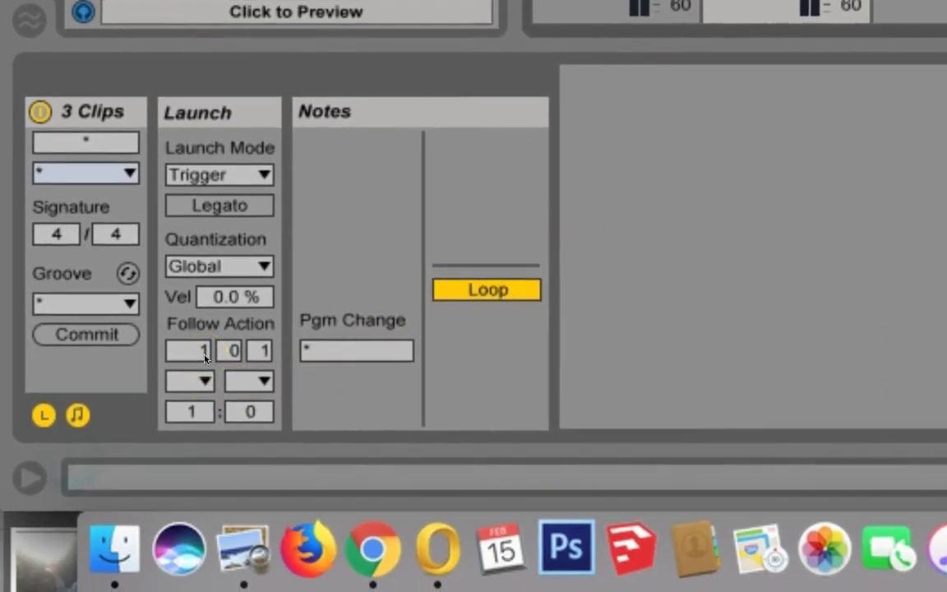
left_click(205, 356)
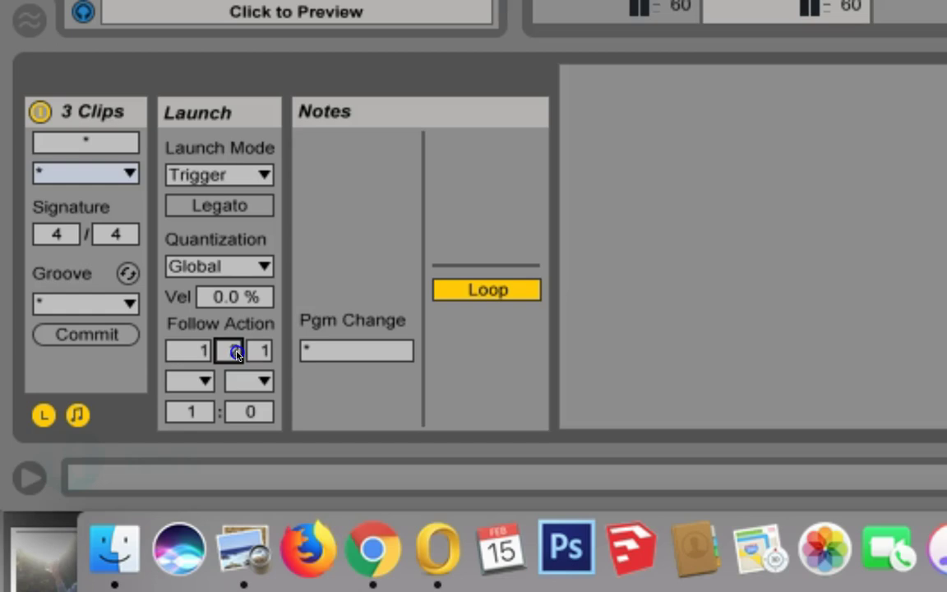
left_click(227, 360)
left_click(203, 379)
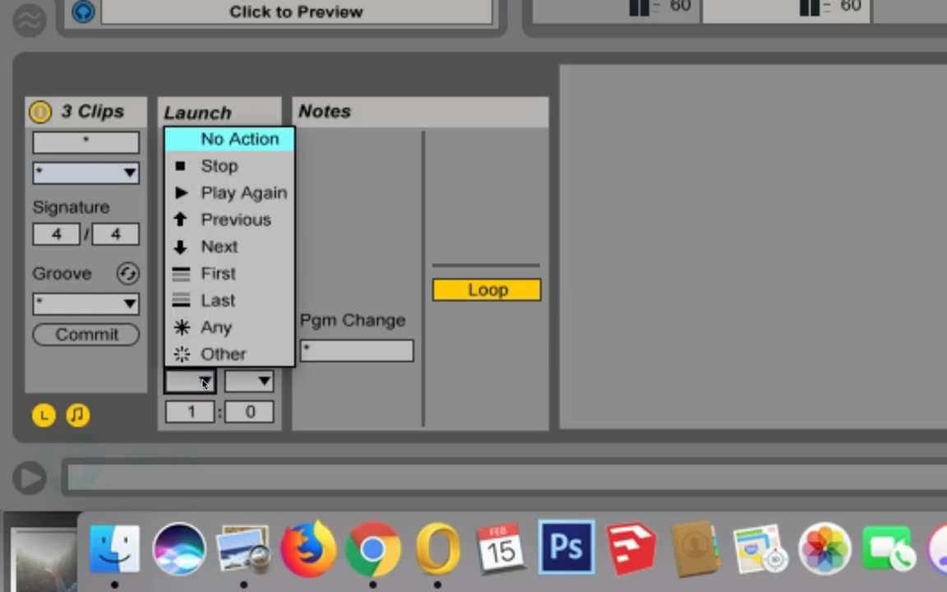
left_click(220, 356)
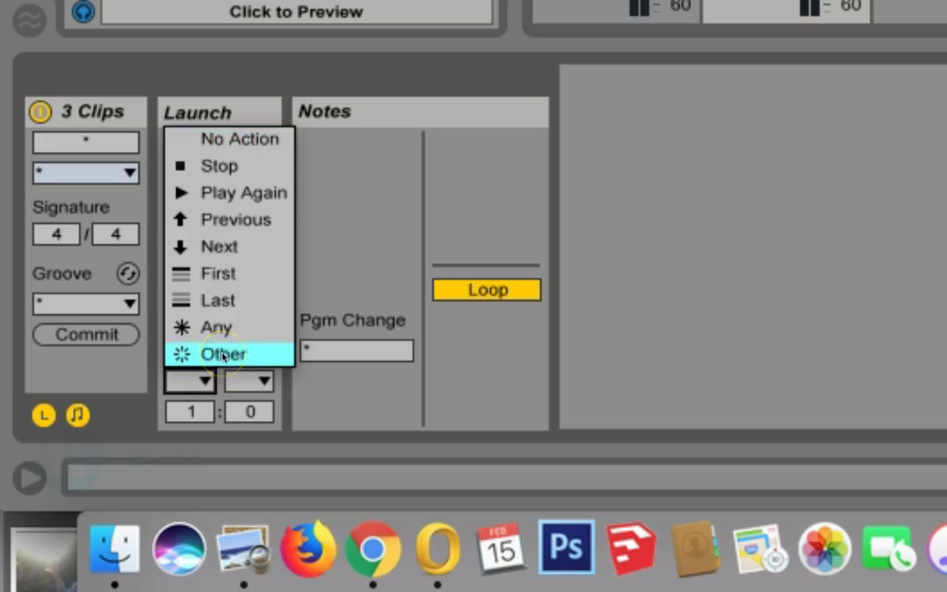
mouse_move(219, 357)
left_mouse_down()
mouse_move(210, 216)
mouse_move(208, 354)
left_mouse_up()
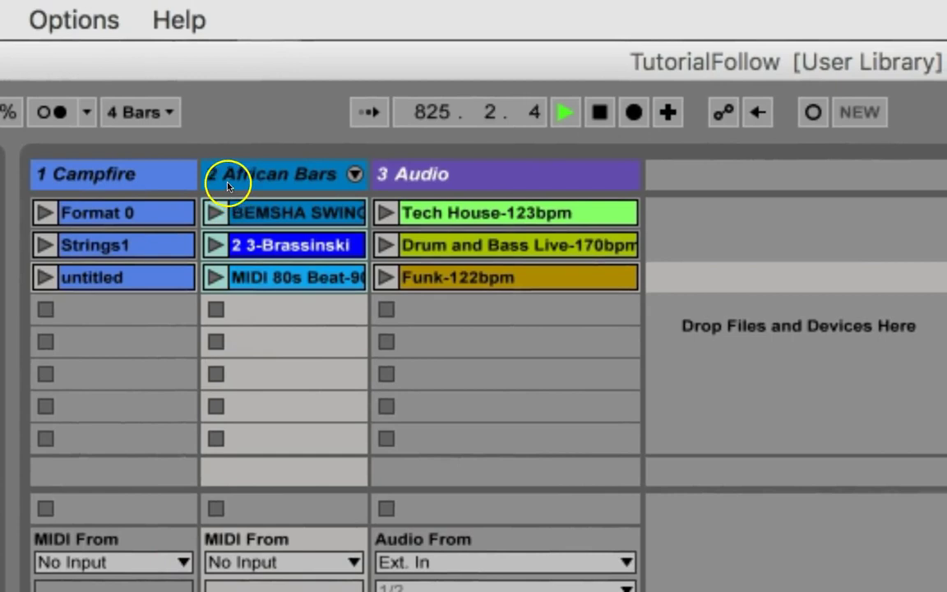
Start BEMSHA SWING and Format 0, then retrigger 2 3-Brassinski and MIDI 80s Beat.
left_click(215, 215)
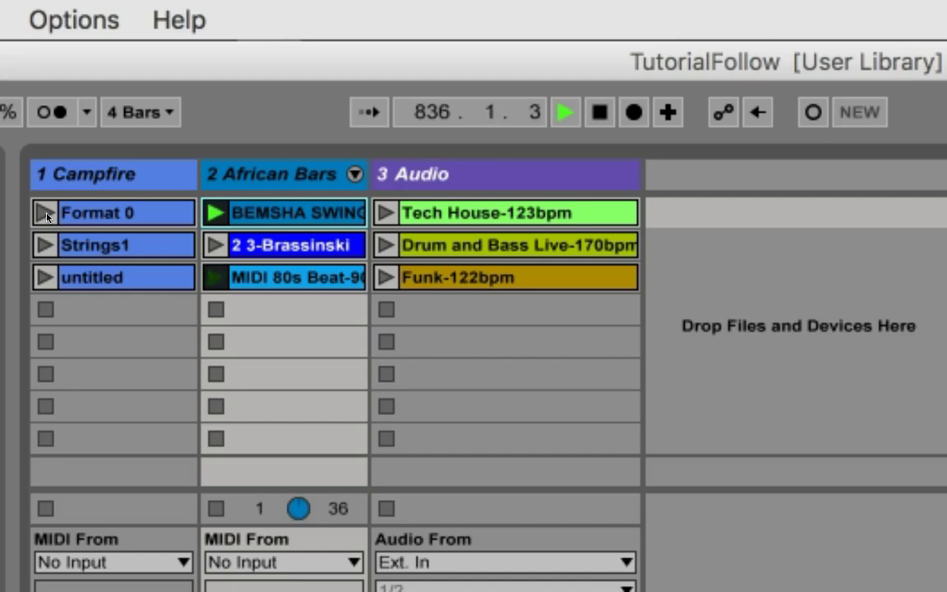
left_click(45, 214)
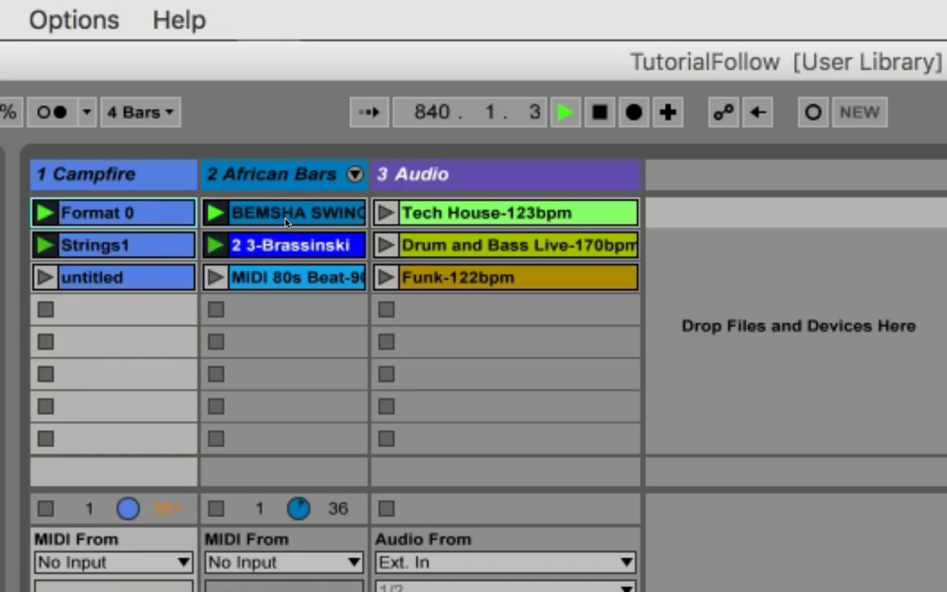
left_click(274, 223)
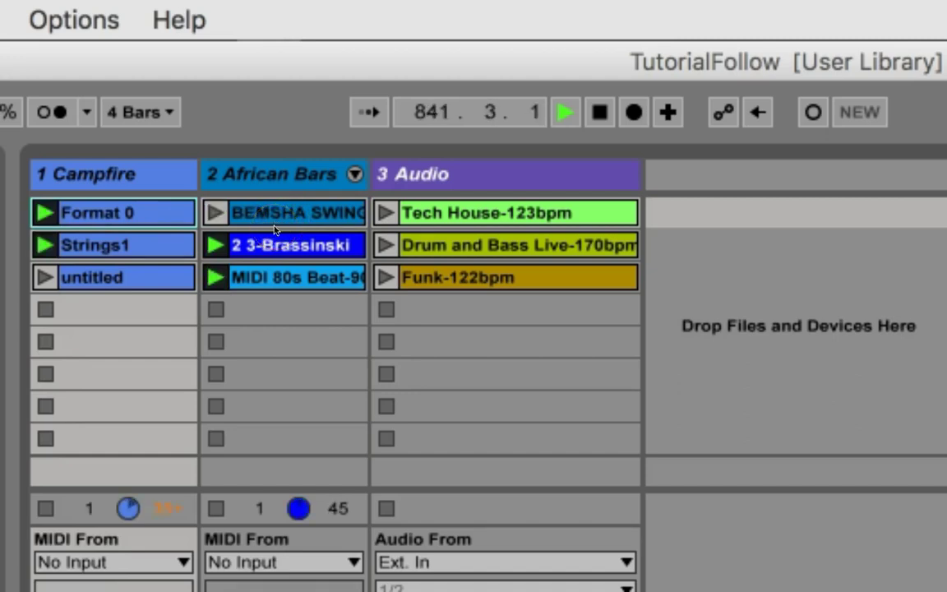
left_click(216, 246)
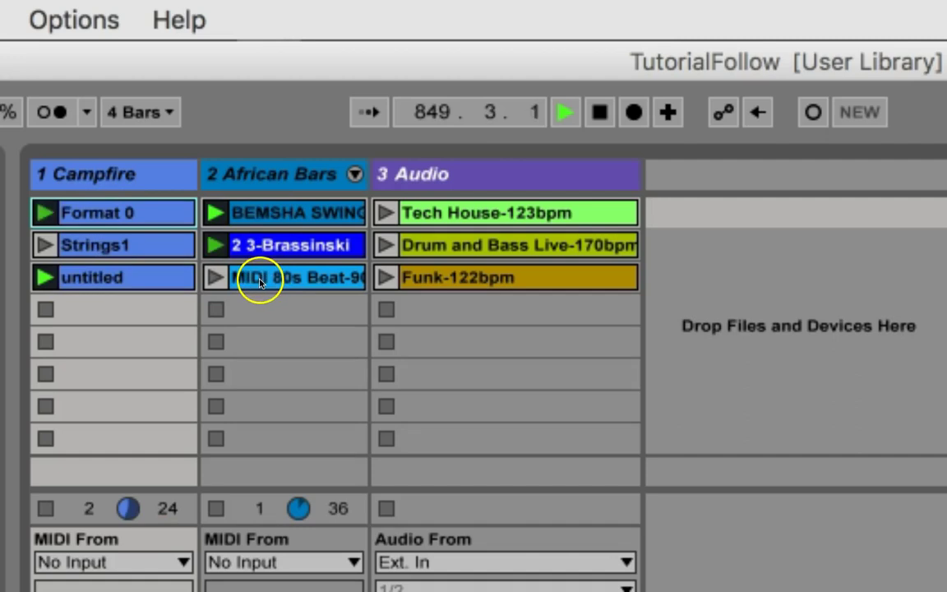
left_click(217, 280)
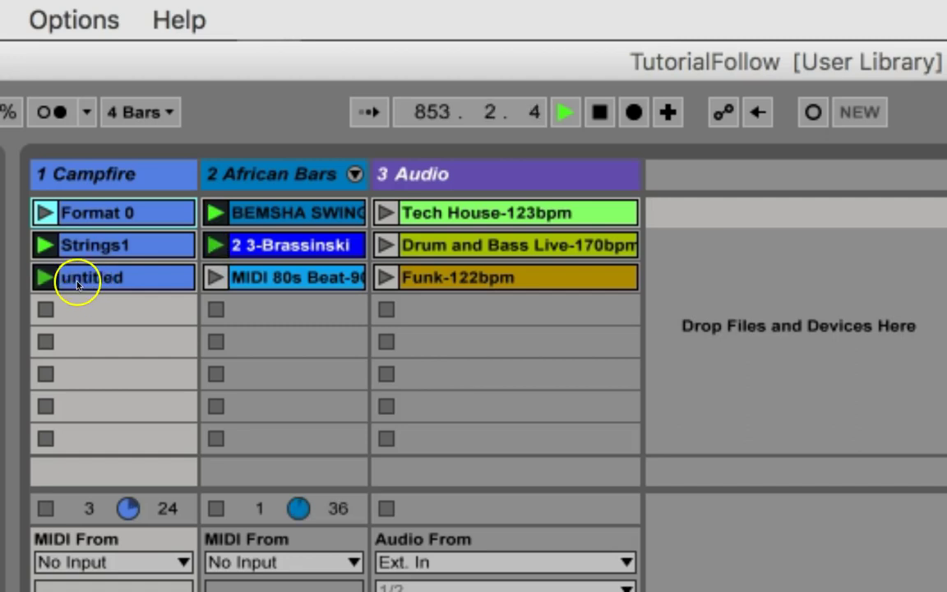
left_click(215, 278)
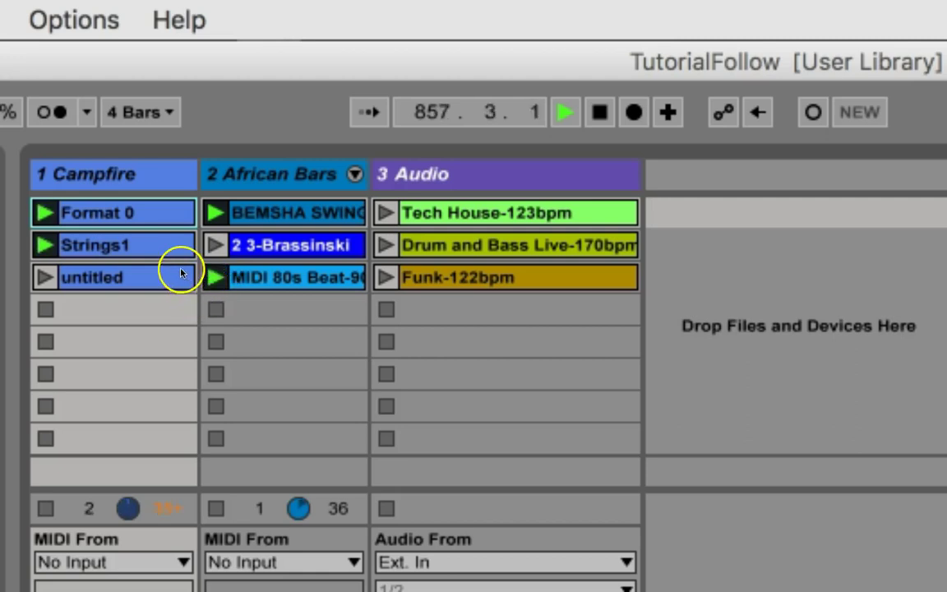
left_click(233, 281)
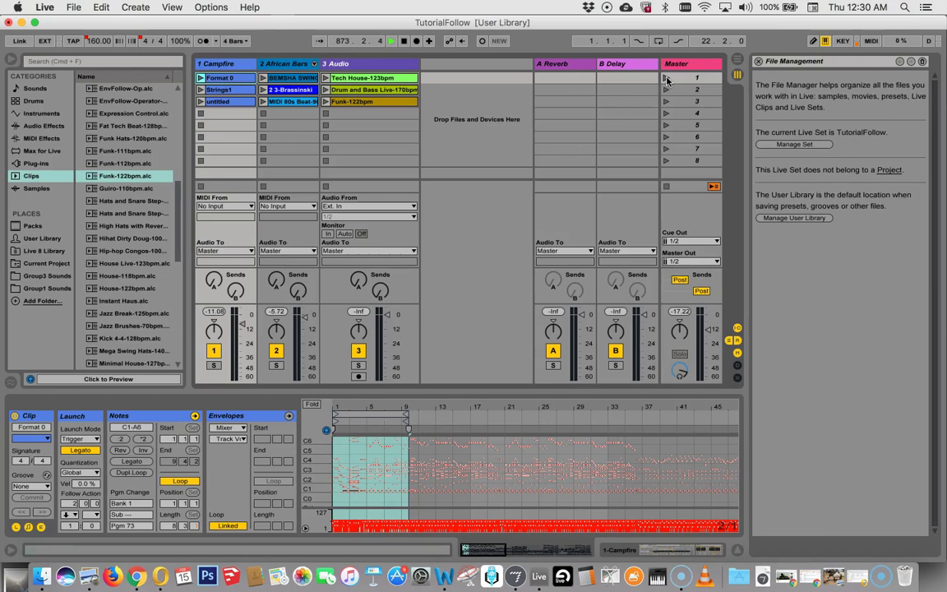
Play scenes 1 and 2 from the Master track, raise the volume, then stop all clips.
left_click(667, 78)
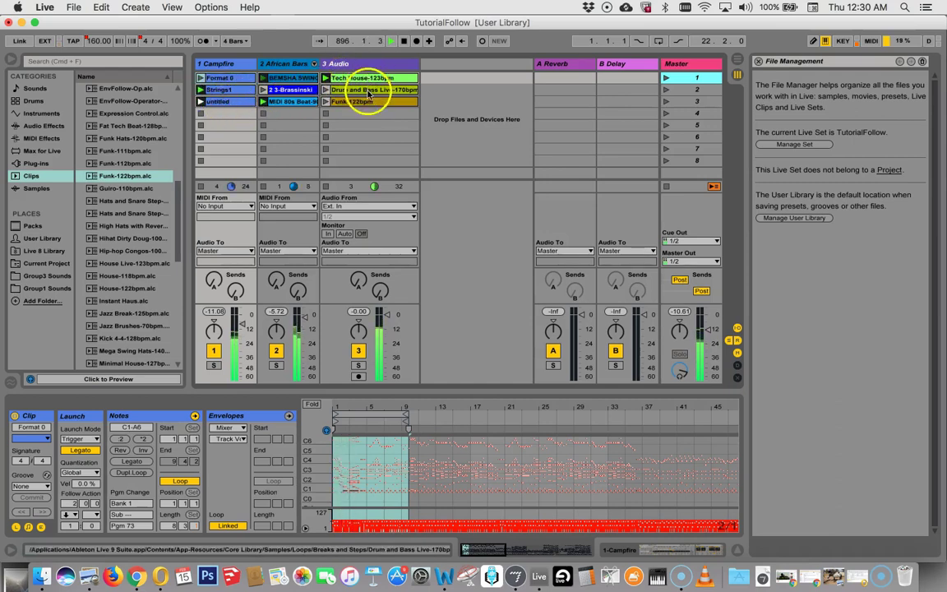
left_click(666, 89)
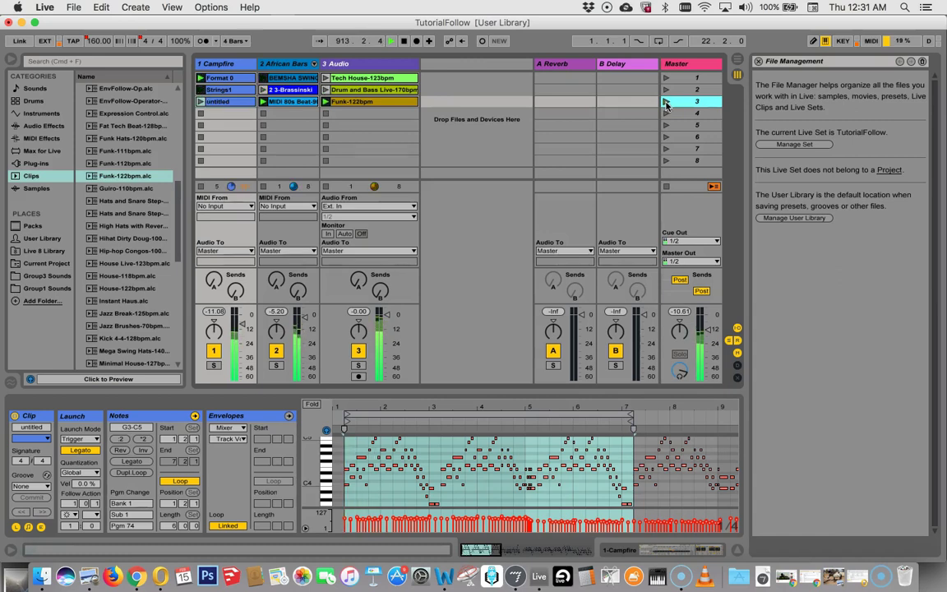
key("XF86AudioRaiseVolume")
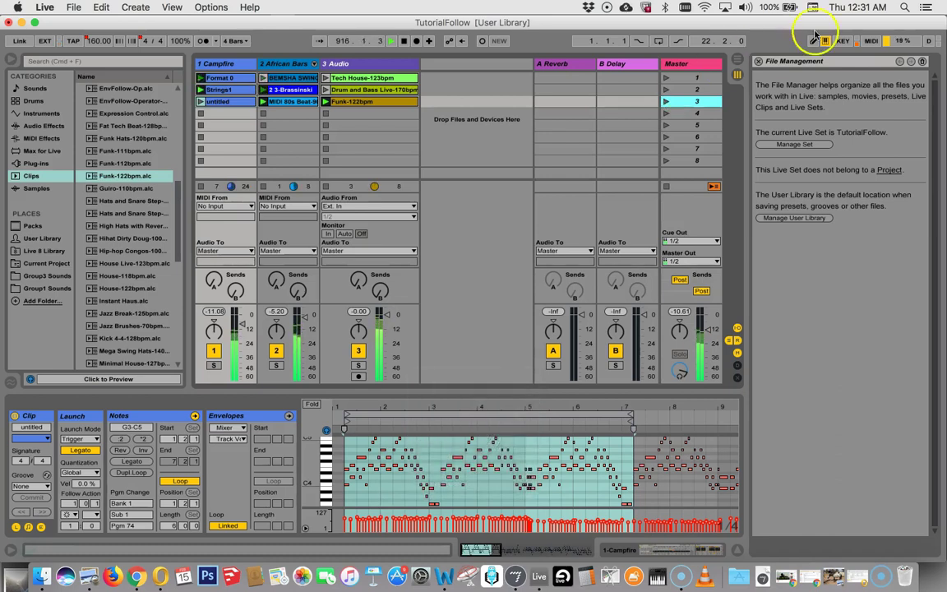
left_click(665, 188)
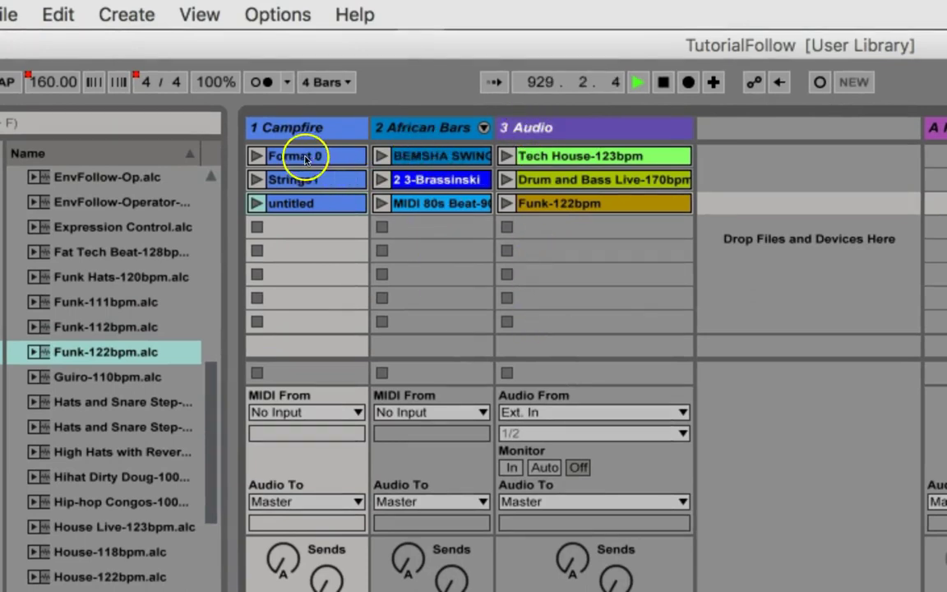
Select the Campfire, African Bars and Audio tracks and group them into one Group track.
left_click(579, 129)
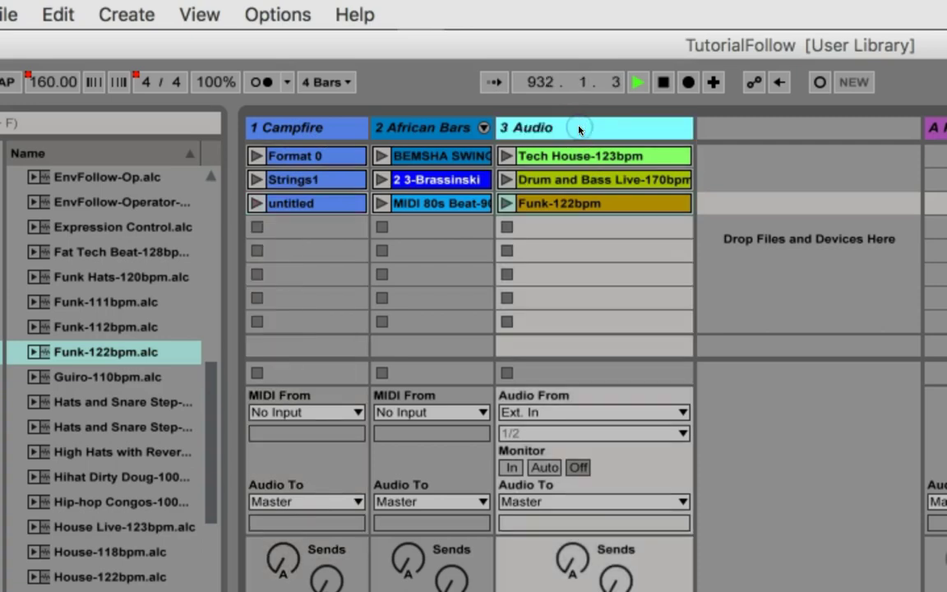
left_click(280, 129)
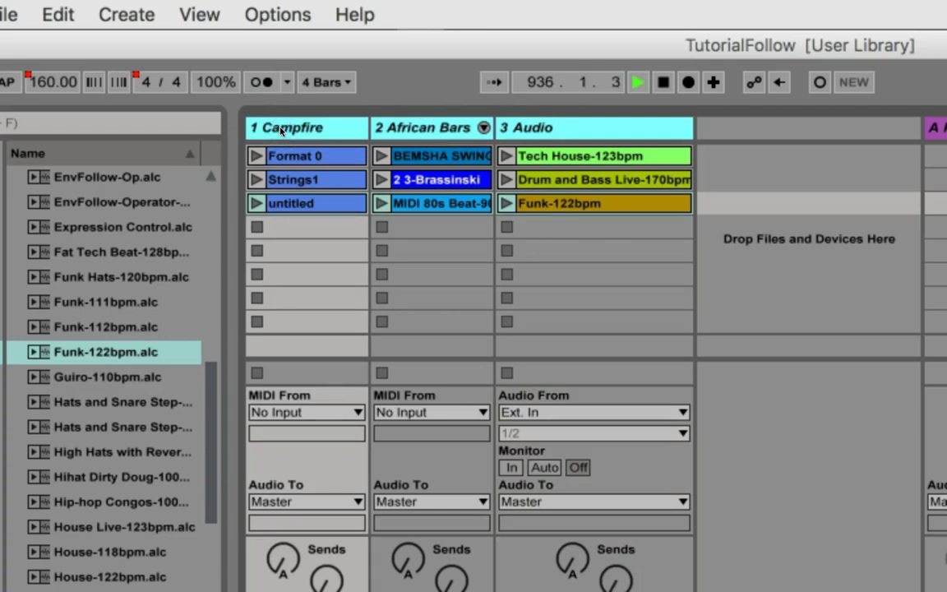
left_click_drag(281, 129, 307, 132)
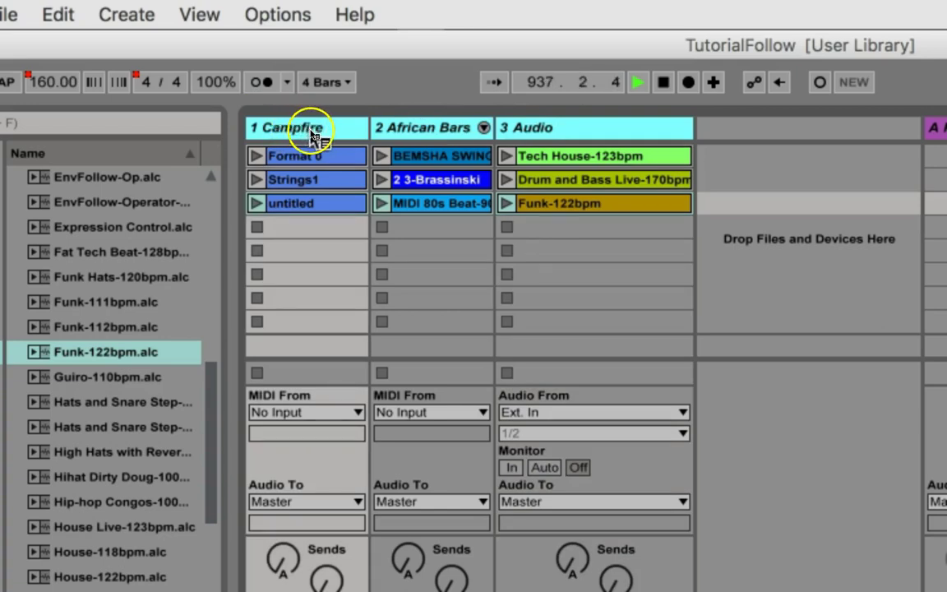
right_click(311, 132)
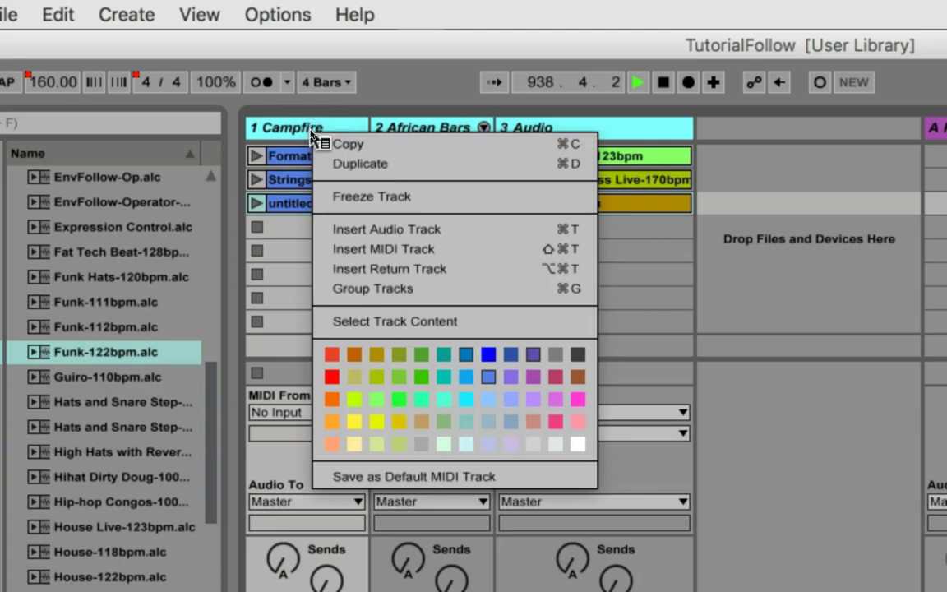
left_click(358, 287)
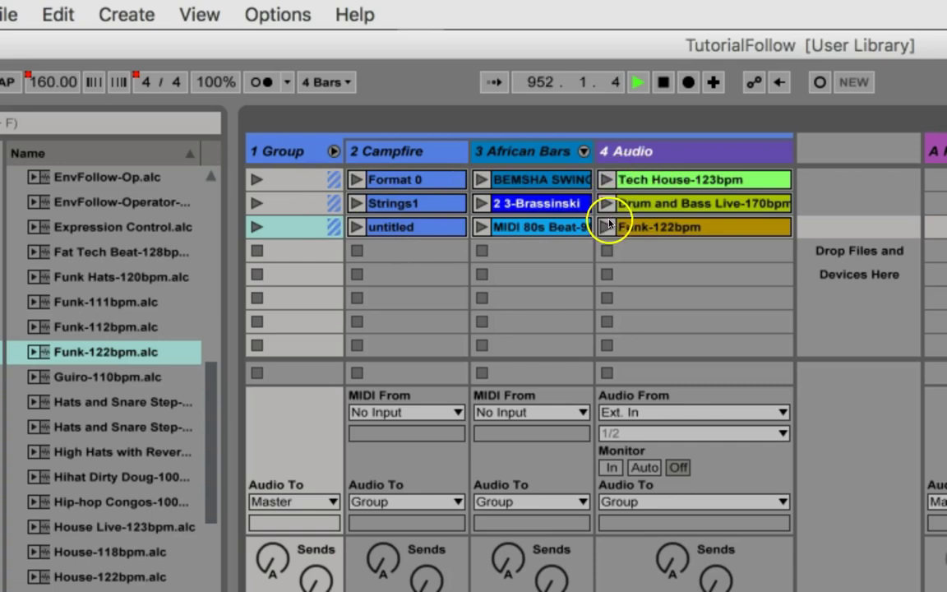
Play the Group's rows 1–3 from its slot buttons, stop the group, then select scene 1's clips.
left_click(257, 179)
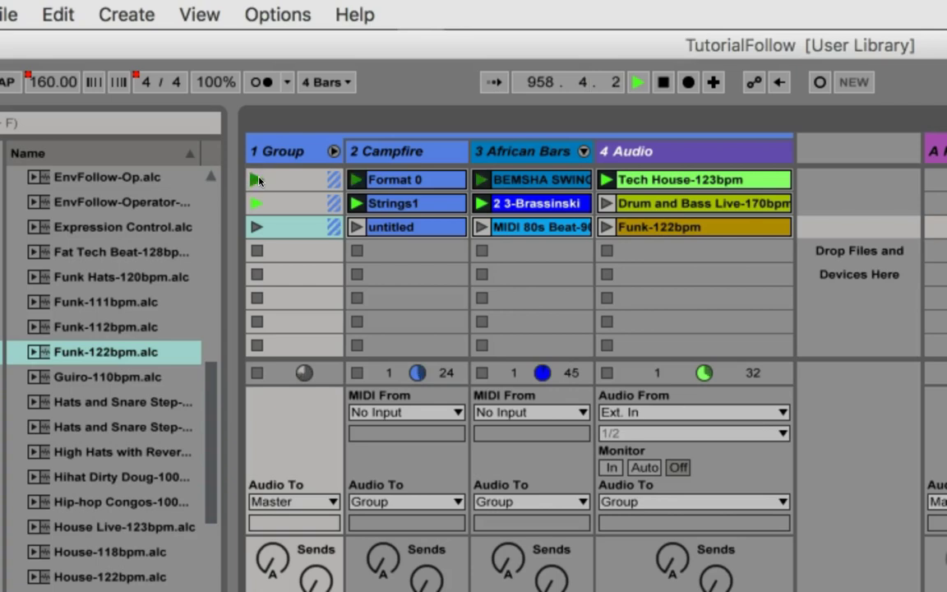
left_click(261, 203)
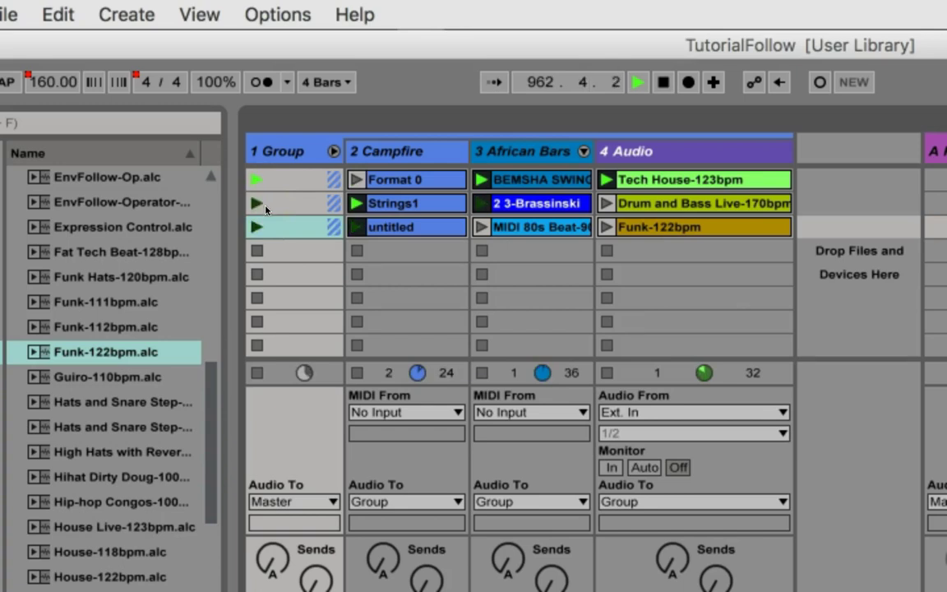
left_click(268, 226)
left_click(268, 179)
left_click(268, 223)
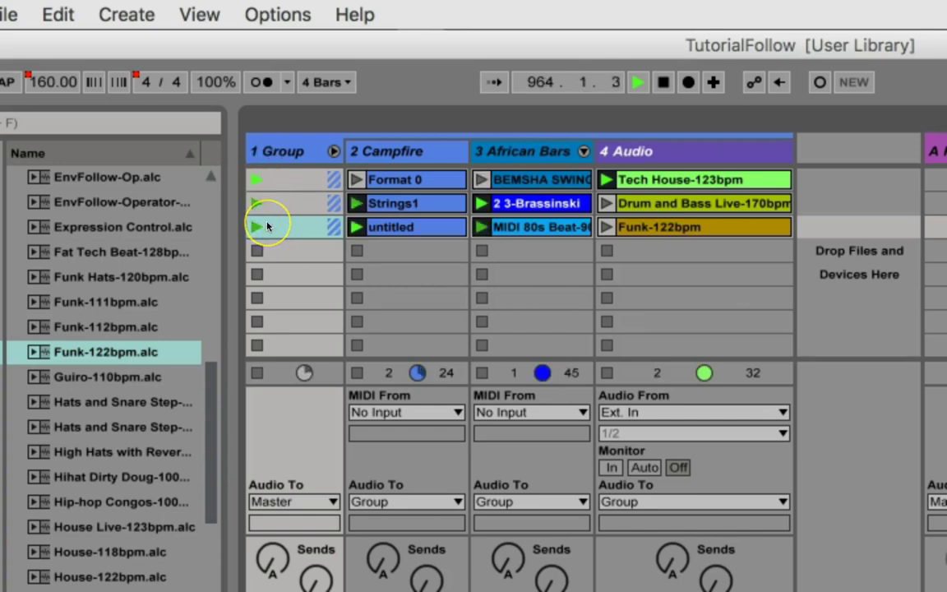
left_click(255, 177)
left_click(255, 222)
left_click(255, 176)
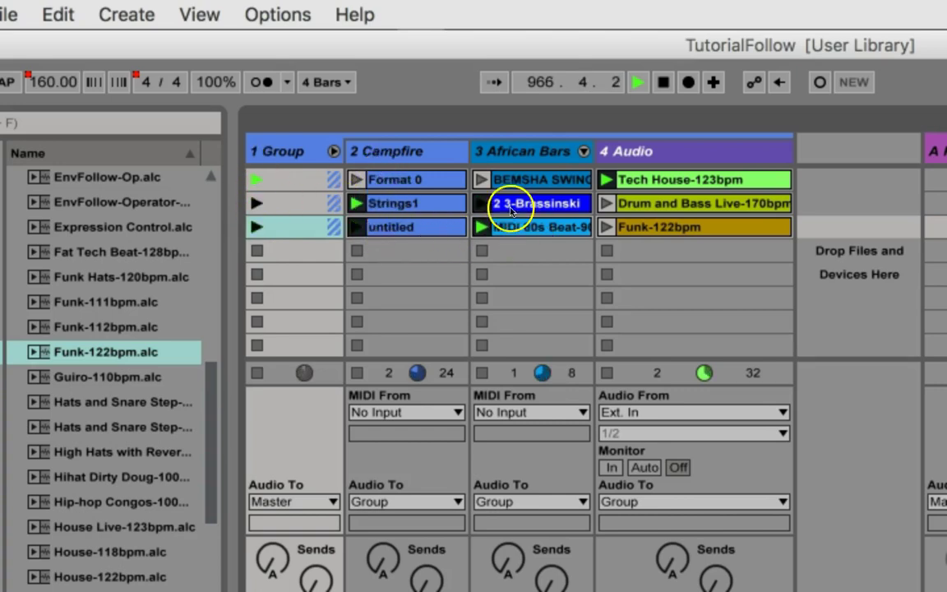
left_click(258, 373)
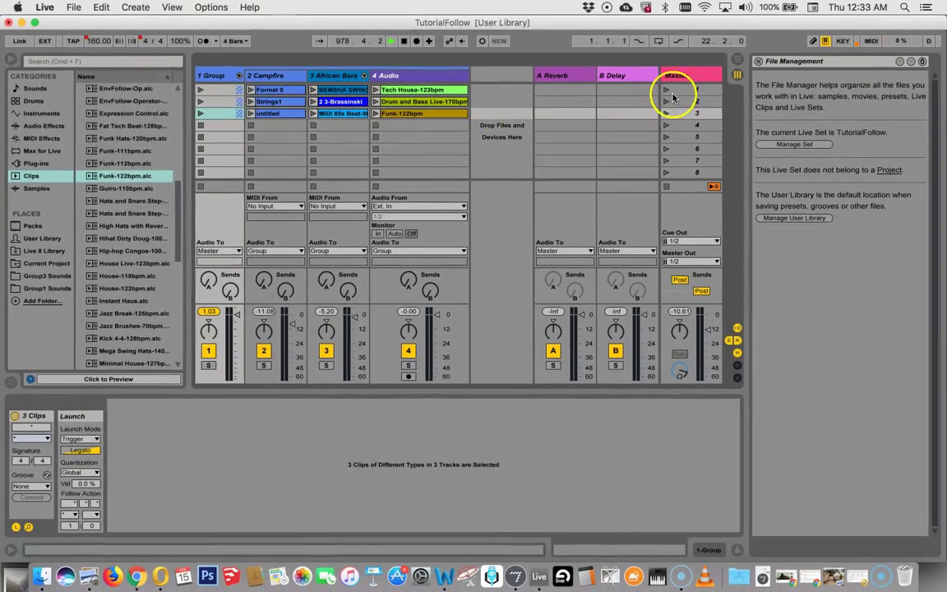
left_click(677, 91)
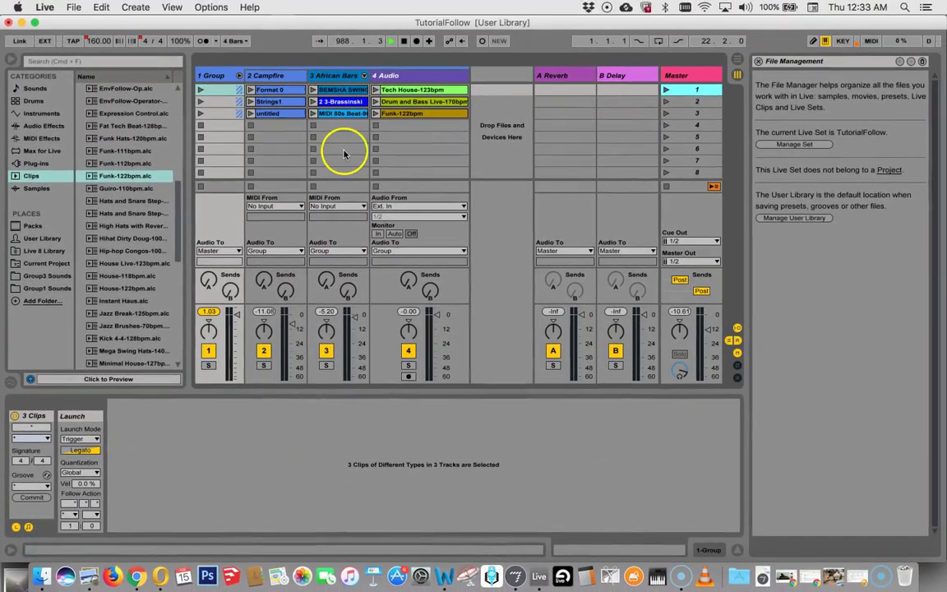
left_click(217, 91)
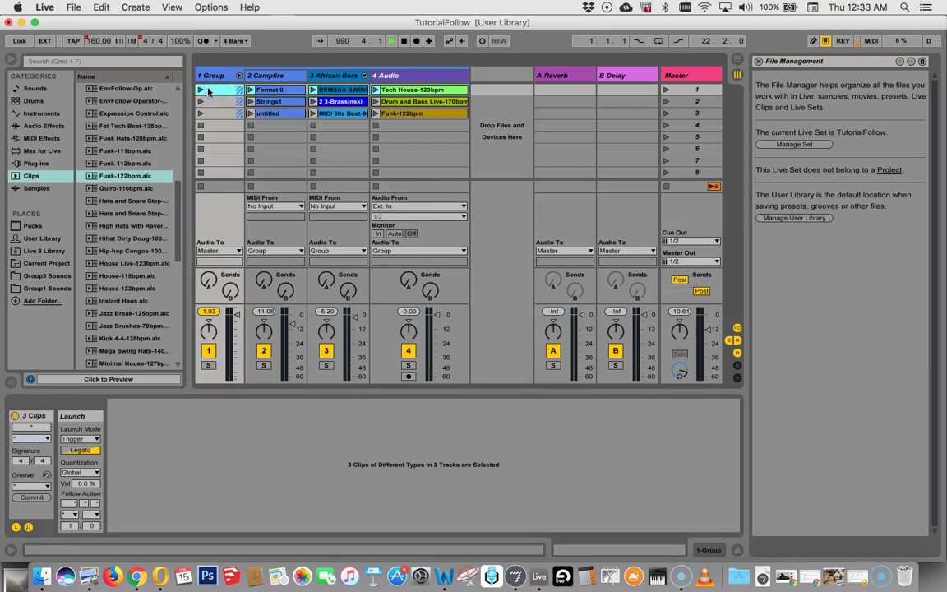
left_click(211, 93)
left_click(212, 86)
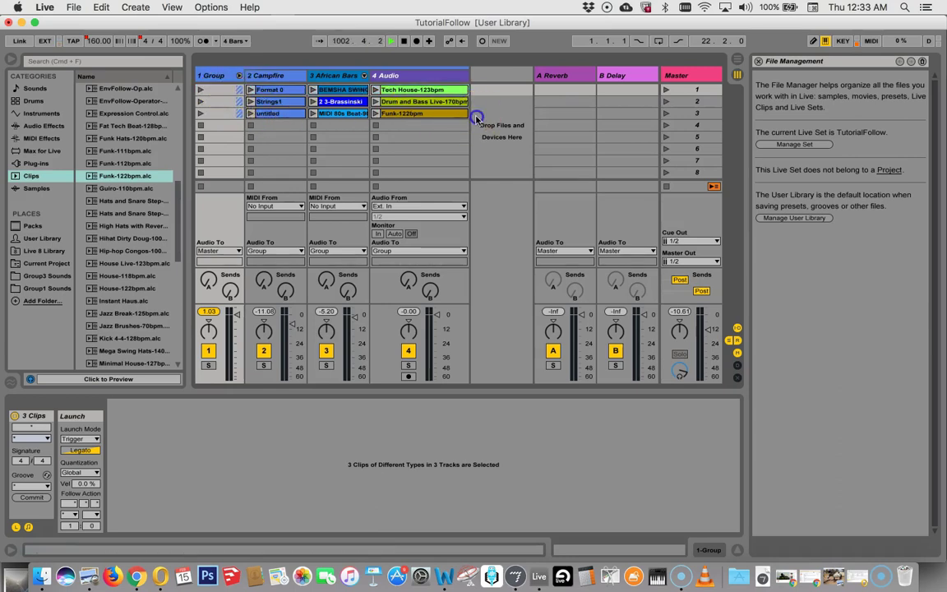
Select all nine grouped clips and set their first follow action to No Action.
left_click_drag(414, 114, 402, 115)
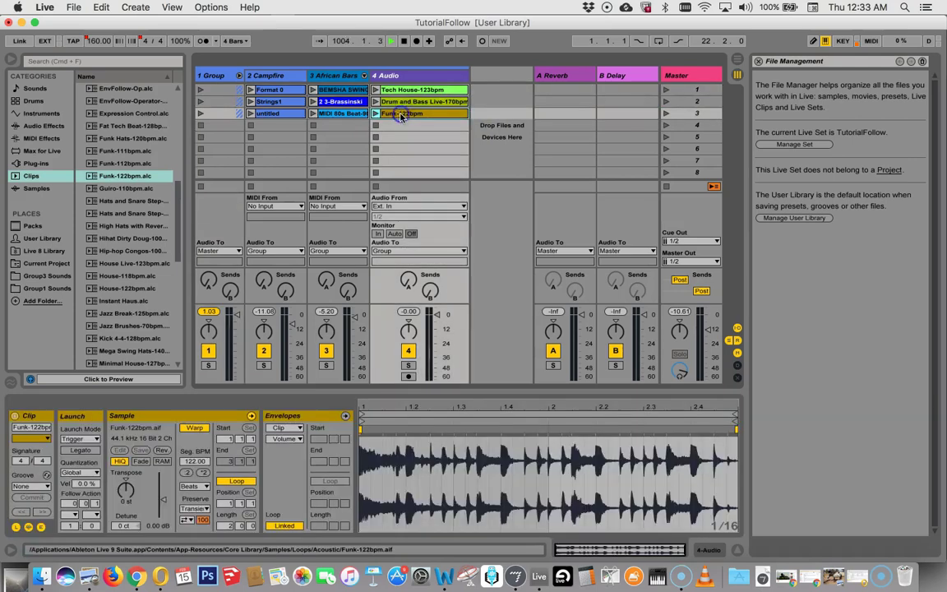
left_click(263, 89, "shift")
left_click_drag(398, 93, 271, 116)
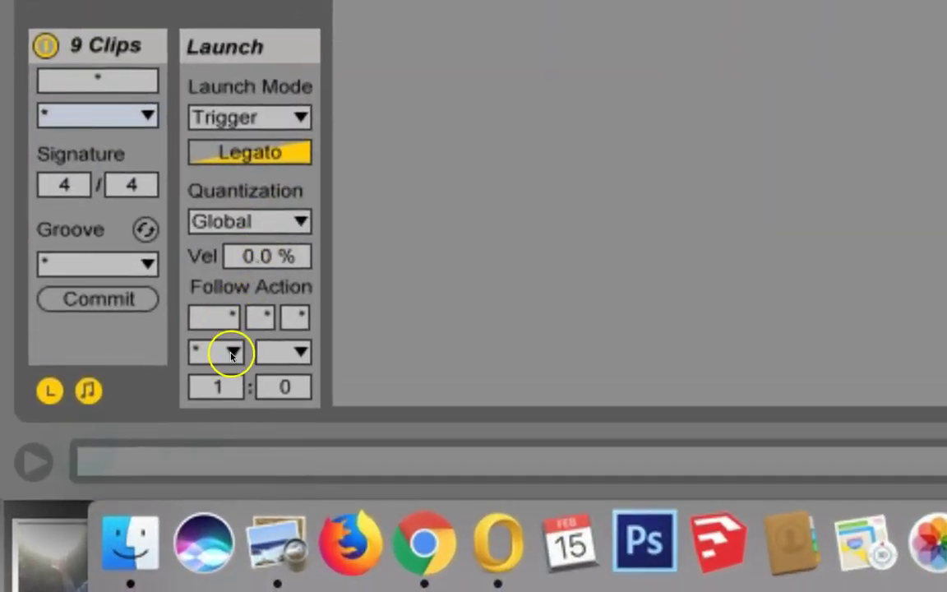
left_click(232, 354)
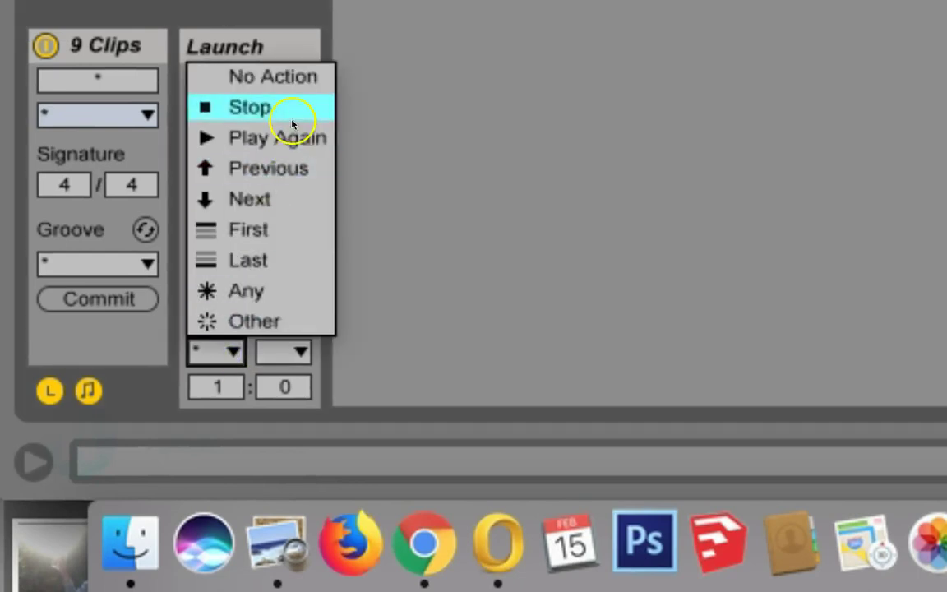
left_click(290, 76)
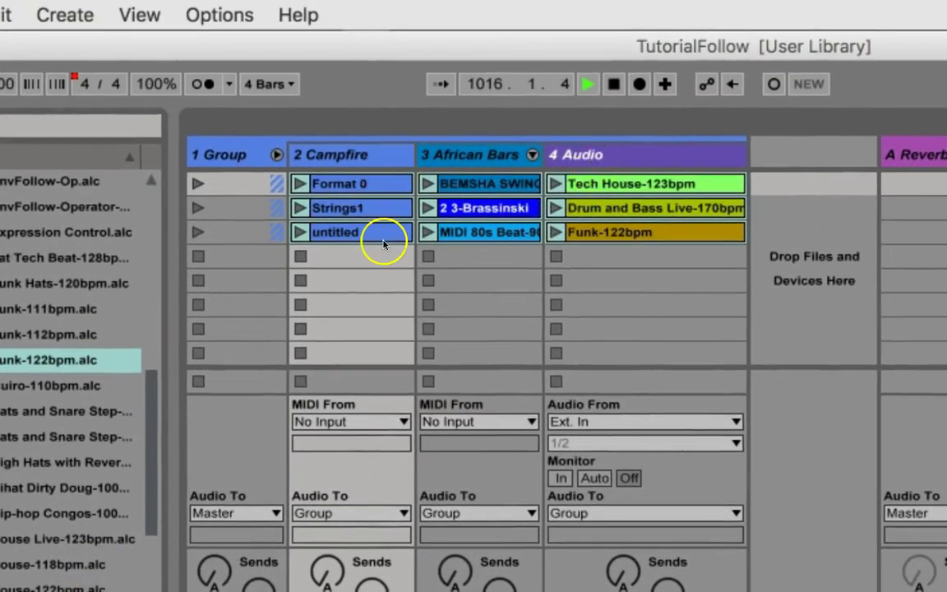
Set follow action time 3 and a follow action for the Group's first and second clip rows.
left_click(232, 184)
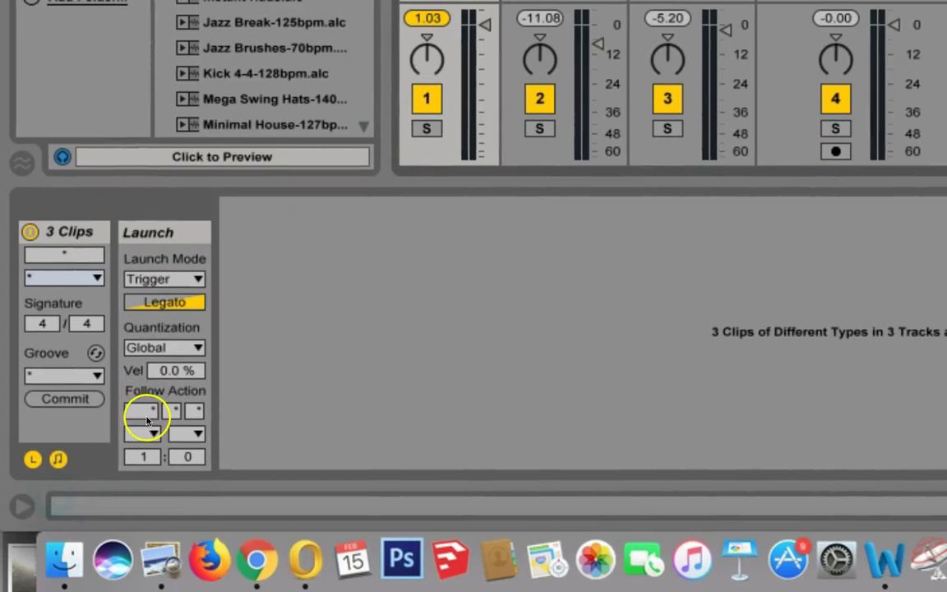
left_click(146, 411)
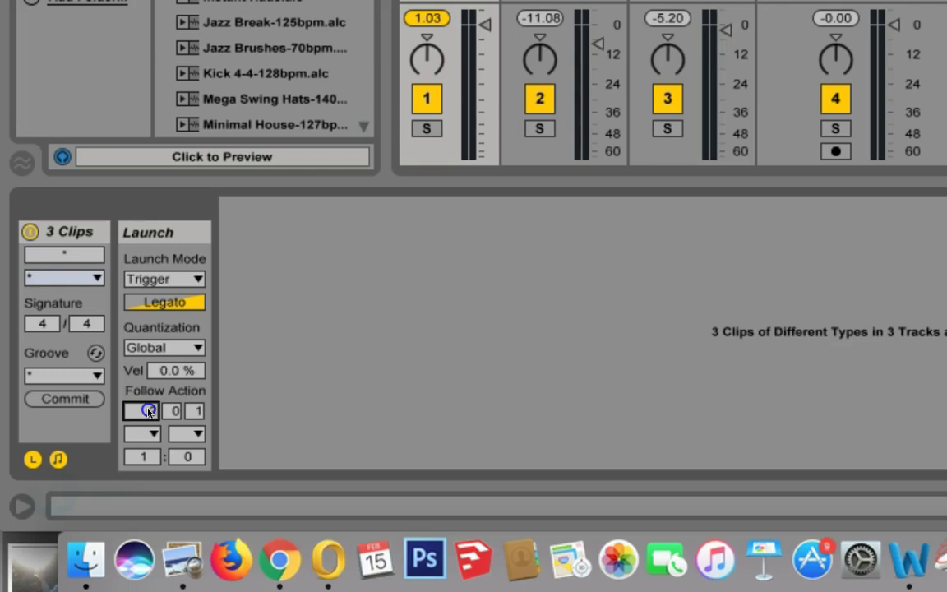
type("3")
left_click(147, 434)
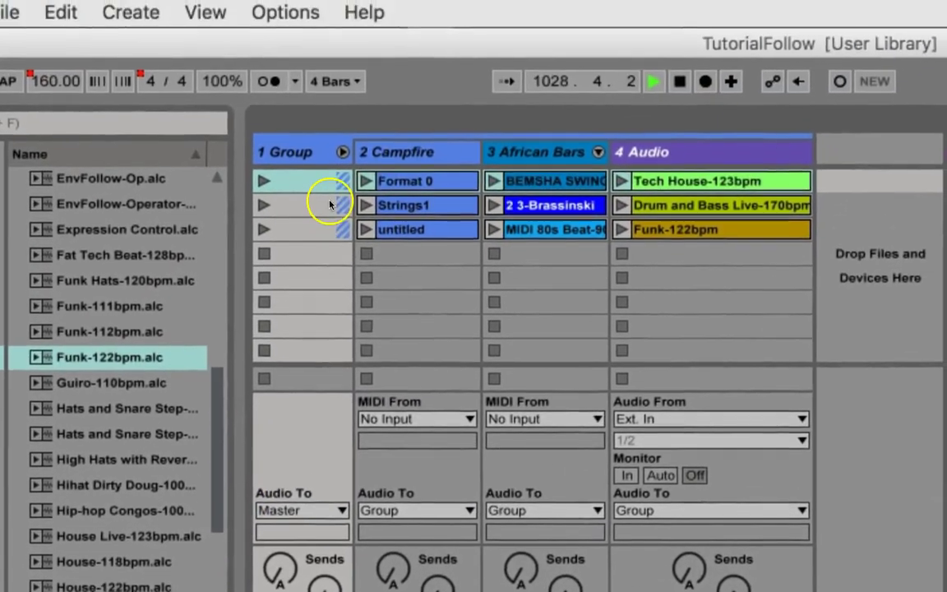
left_click(329, 144)
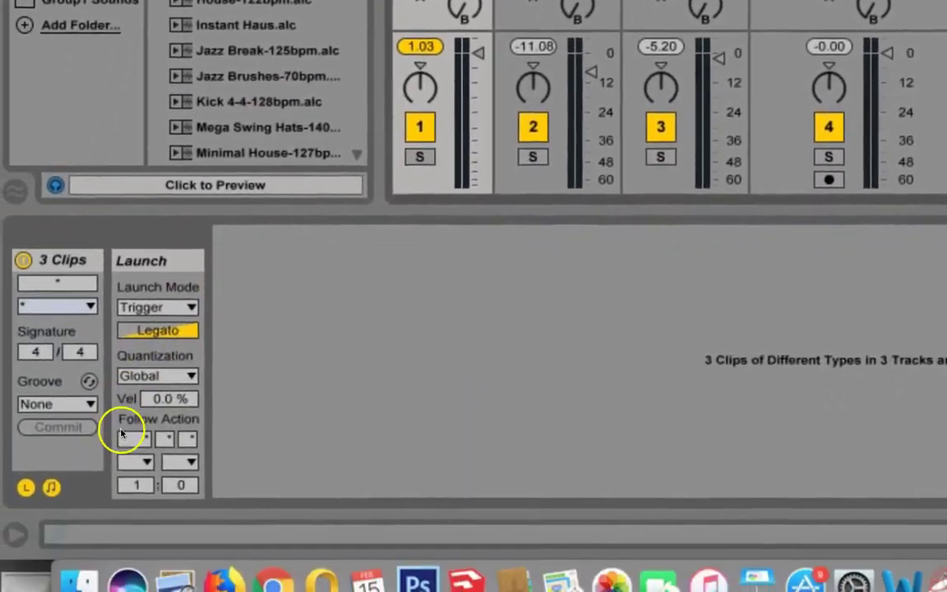
left_click(140, 412)
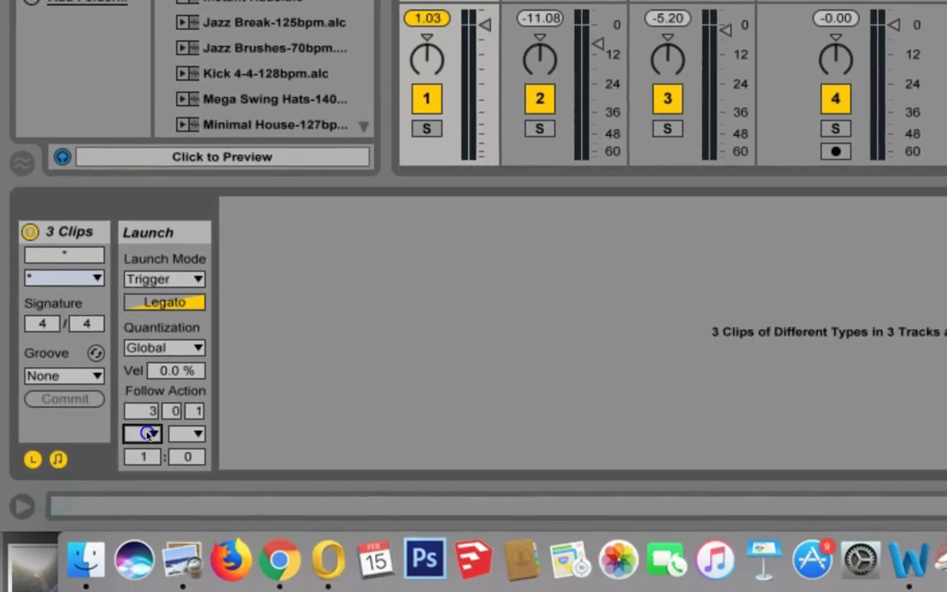
left_click(146, 434)
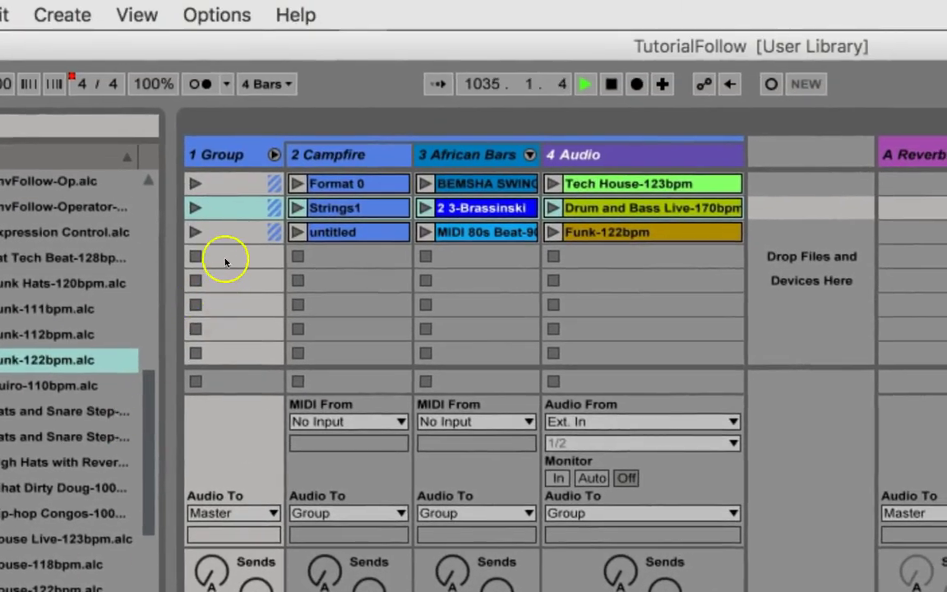
Give the Group's third clip row a First follow action.
left_click(229, 232)
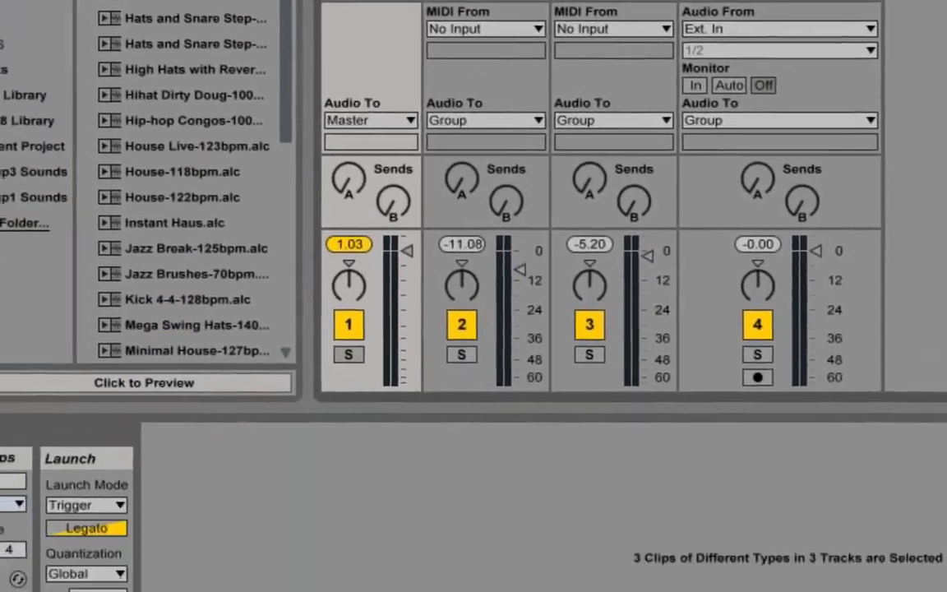
left_click(118, 432)
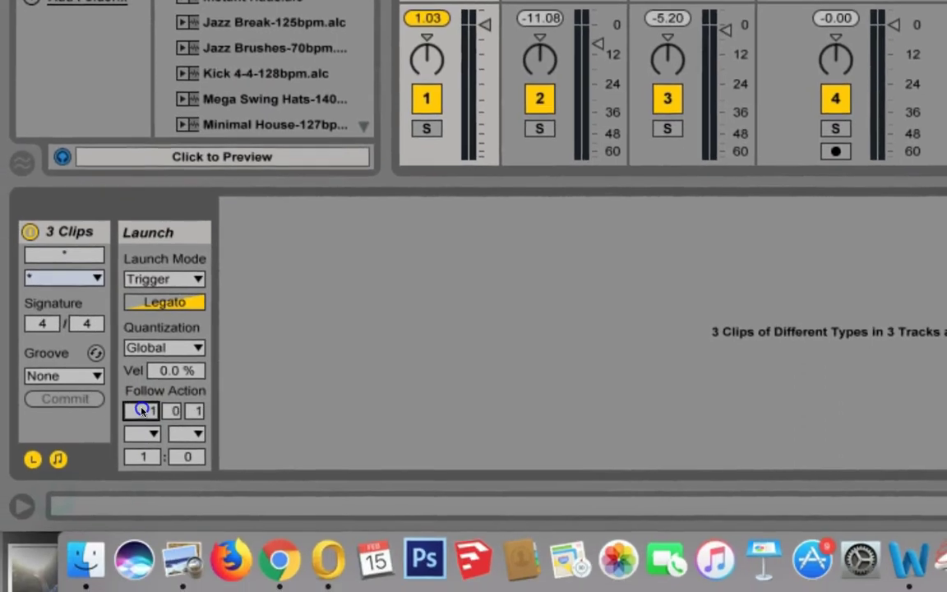
left_click(146, 435)
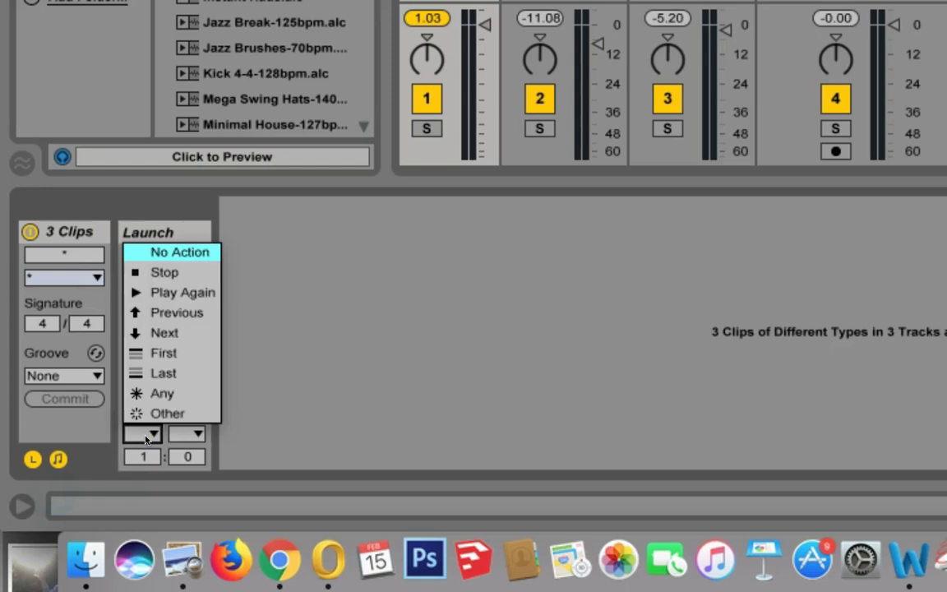
left_click(157, 361)
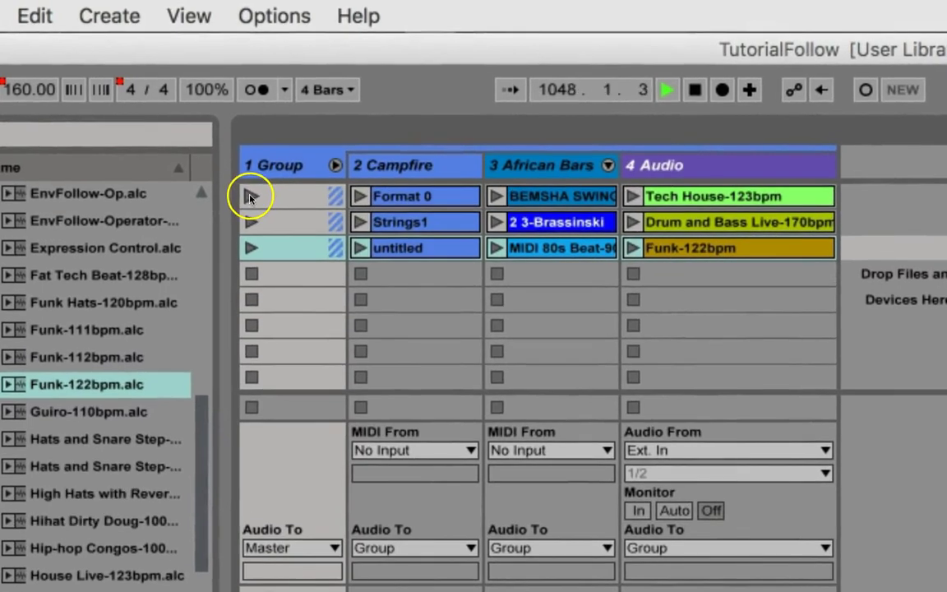
left_click(251, 199)
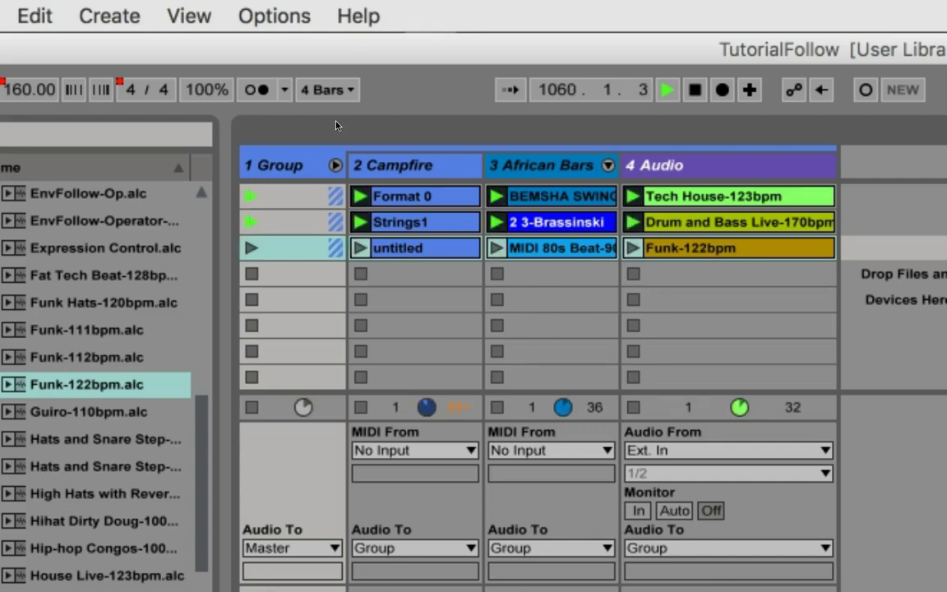
left_click(251, 222)
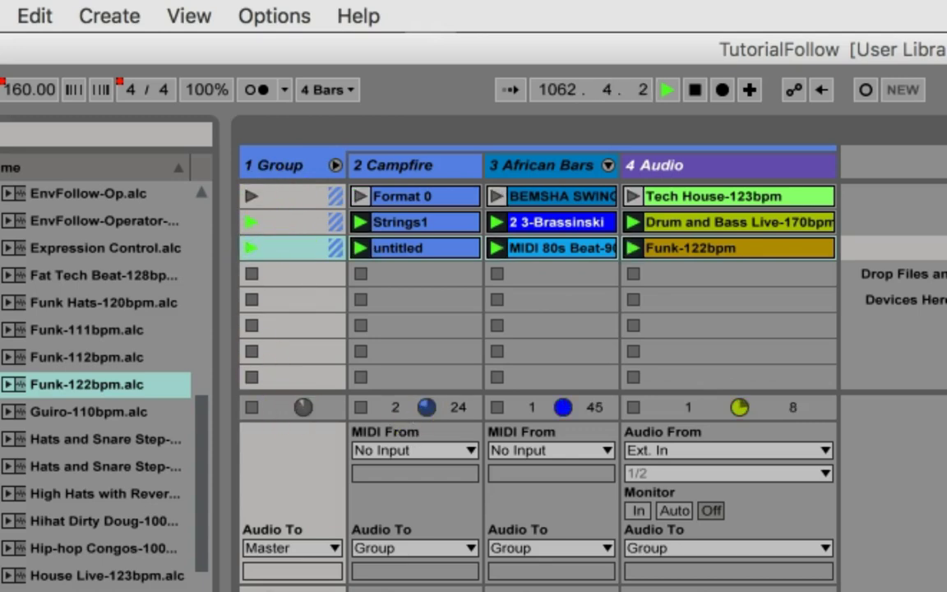
left_click(253, 409)
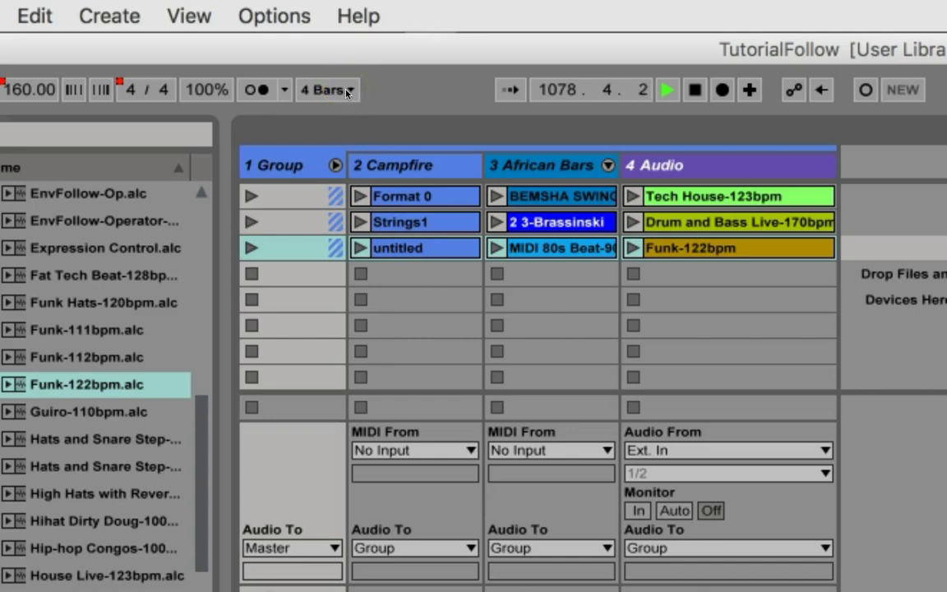
Give the three selected Campfire clips a follow action time of 2 beats and action Other.
left_click(422, 247)
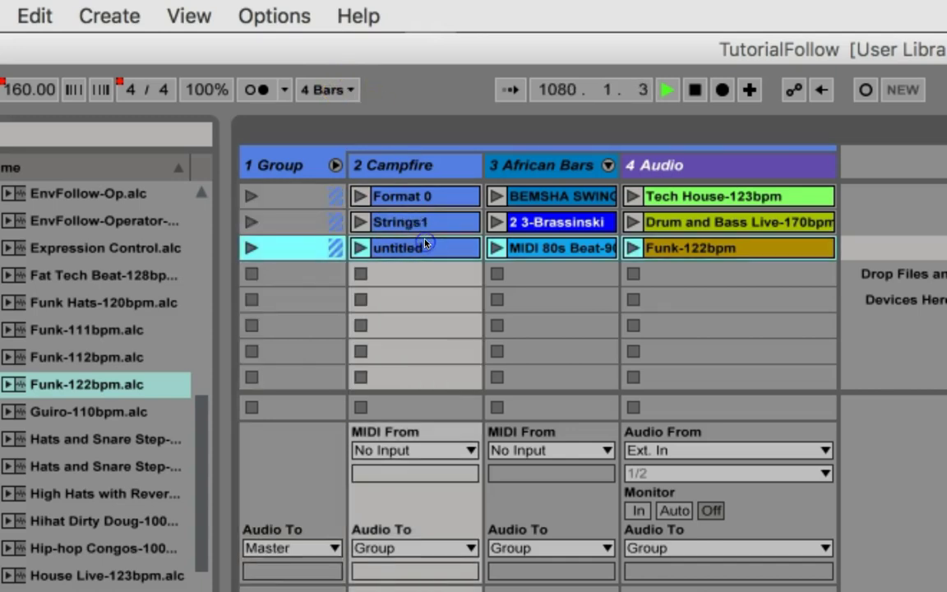
left_click(448, 197)
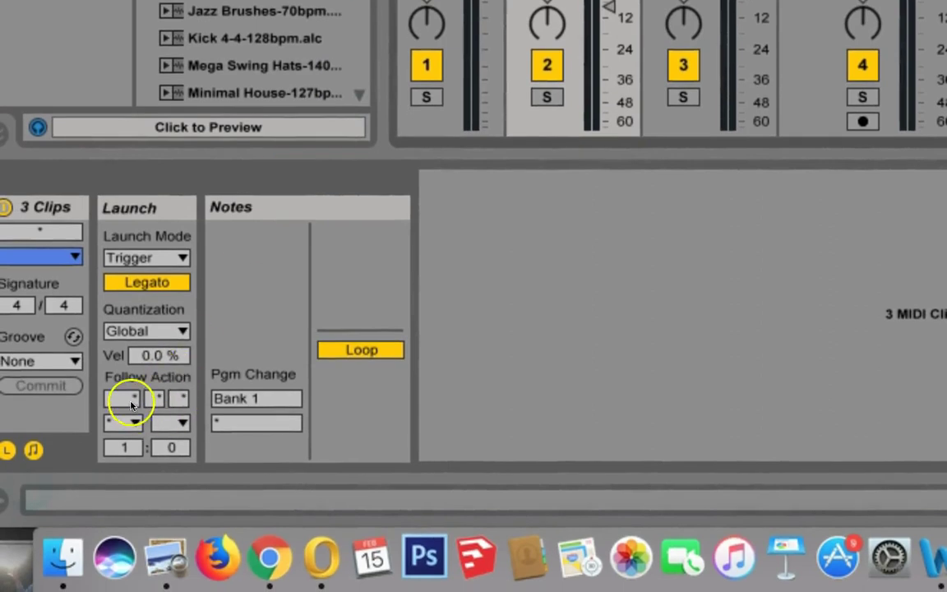
left_click(155, 400)
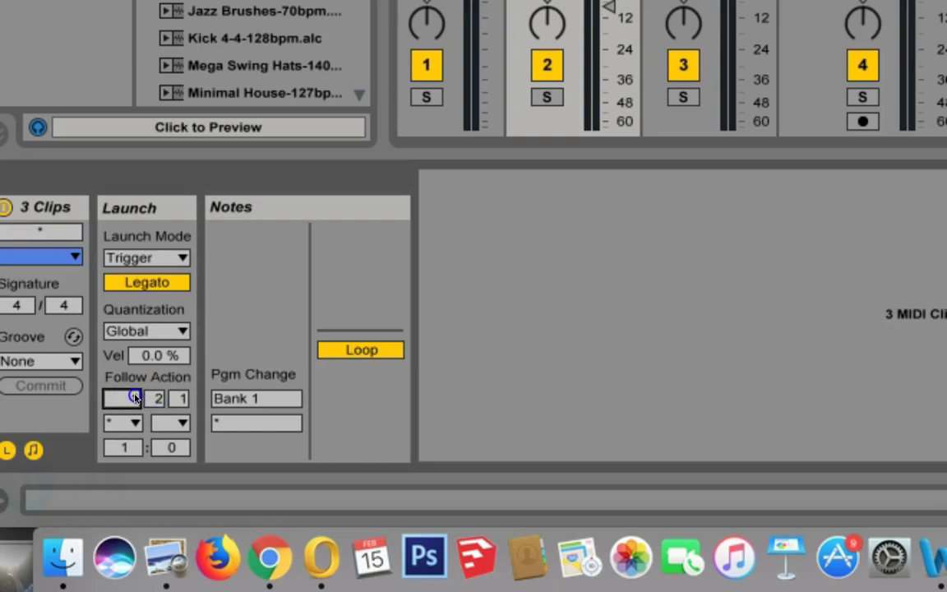
left_click(157, 401)
left_click(132, 422)
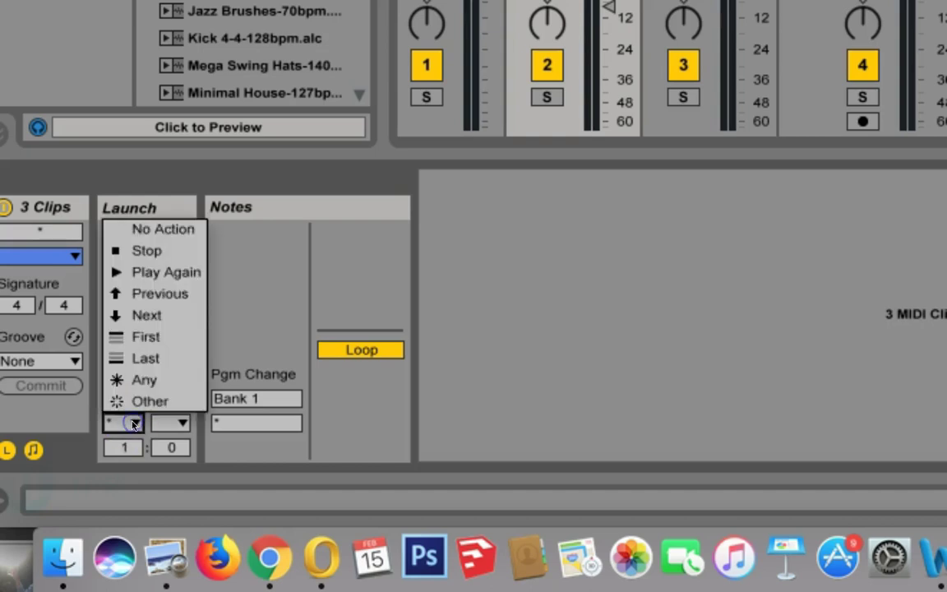
left_click(142, 402)
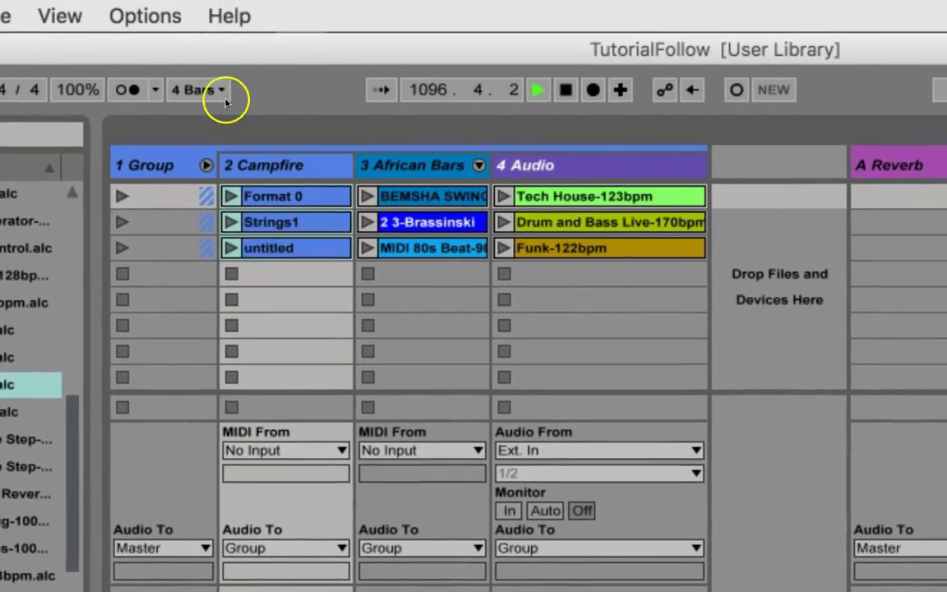
Set global launch quantization to 1/2, then launch the Group's first row to test playback.
left_click(215, 89)
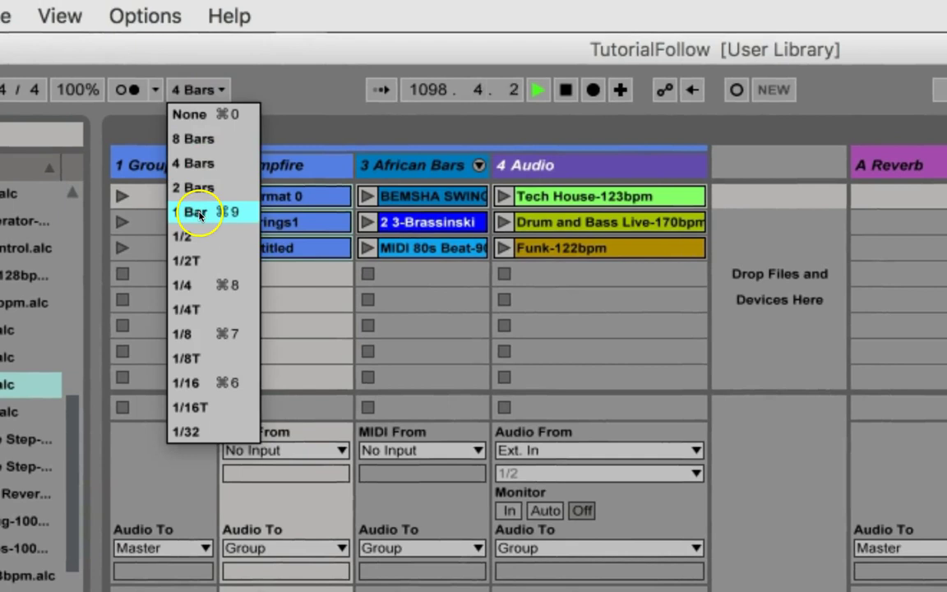
left_click(188, 236)
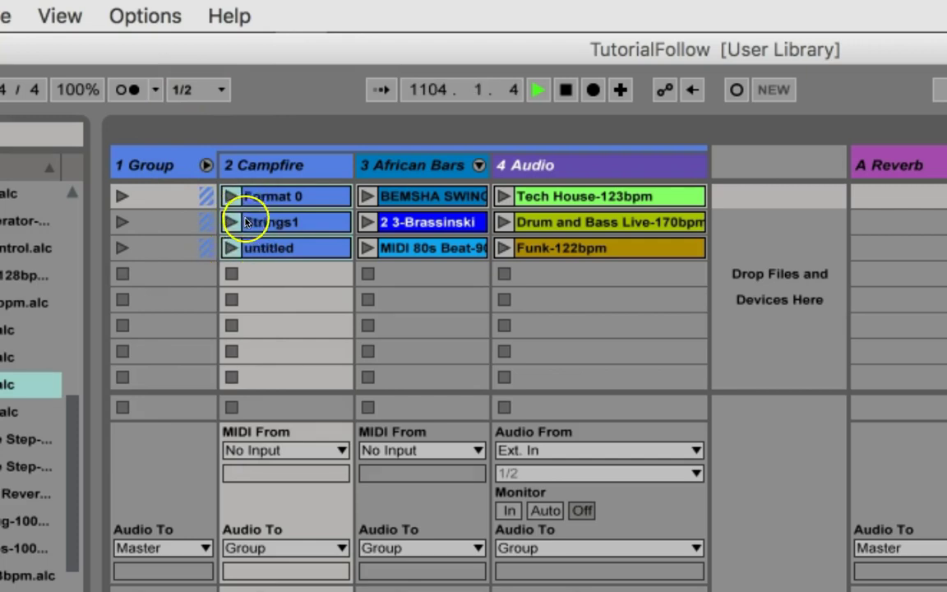
left_click(121, 198)
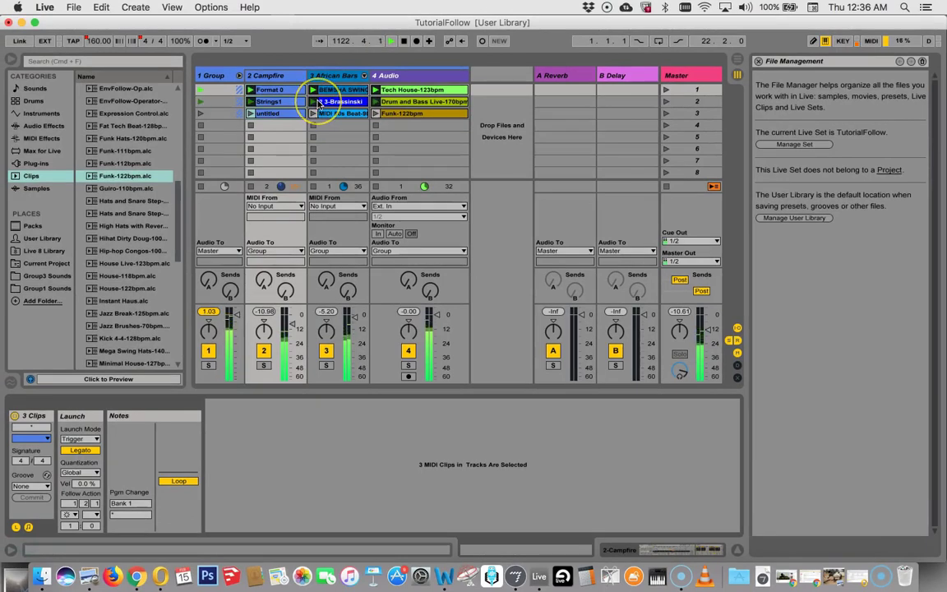
left_click_drag(319, 102, 260, 116)
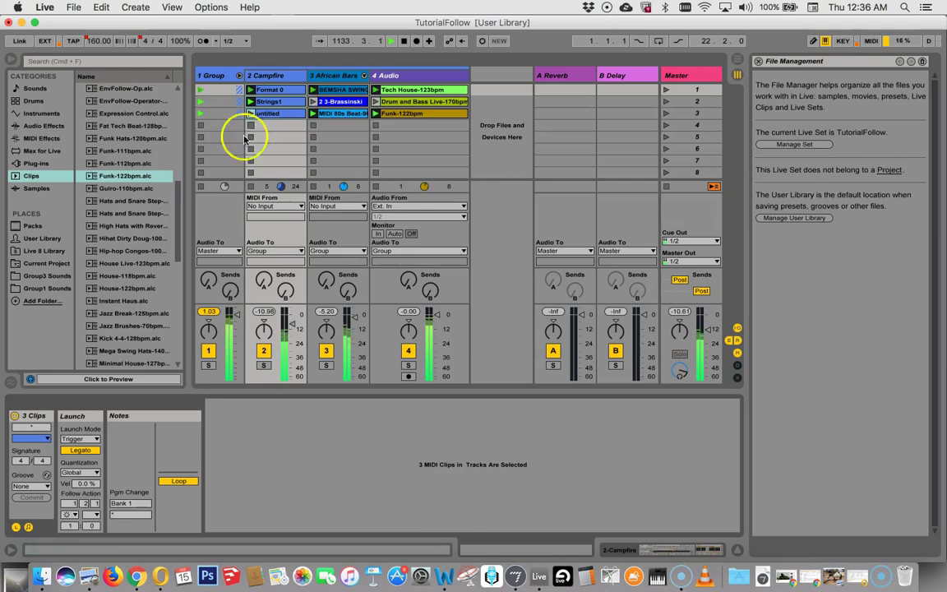
left_click_drag(237, 153, 205, 190)
left_click(201, 187)
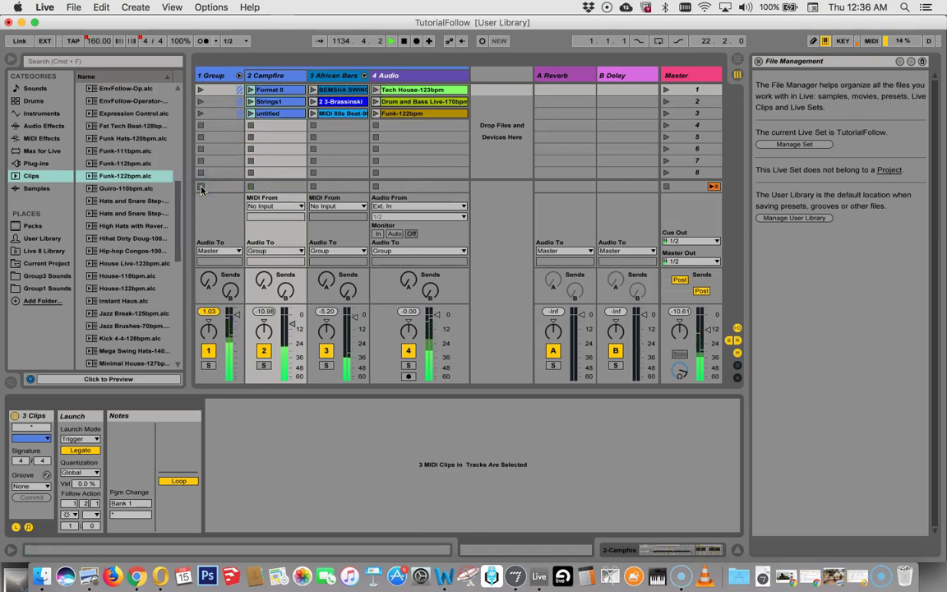